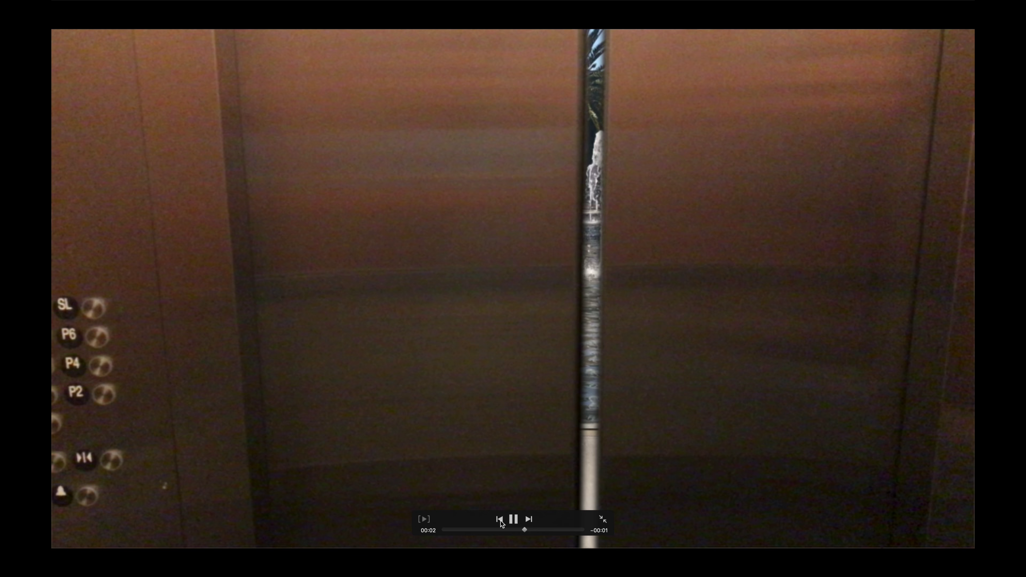
Replay the elevator-to-fountain transition from the beginning in the full-screen viewer
{"action": "left_click", "coordinate": [500, 520]}
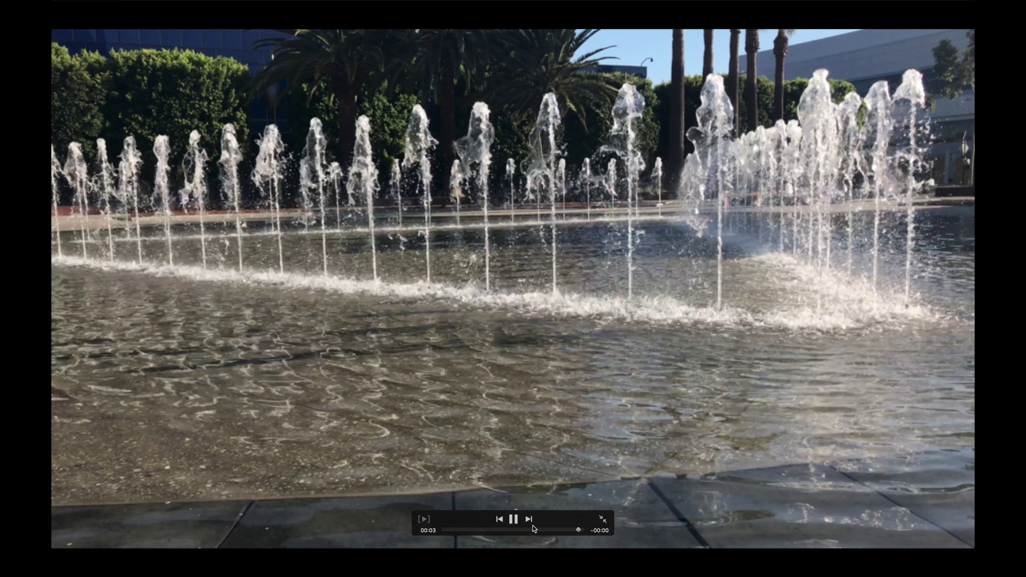
{"action": "left_click_drag", "start_coordinate": [585, 530], "coordinate": [438, 532]}
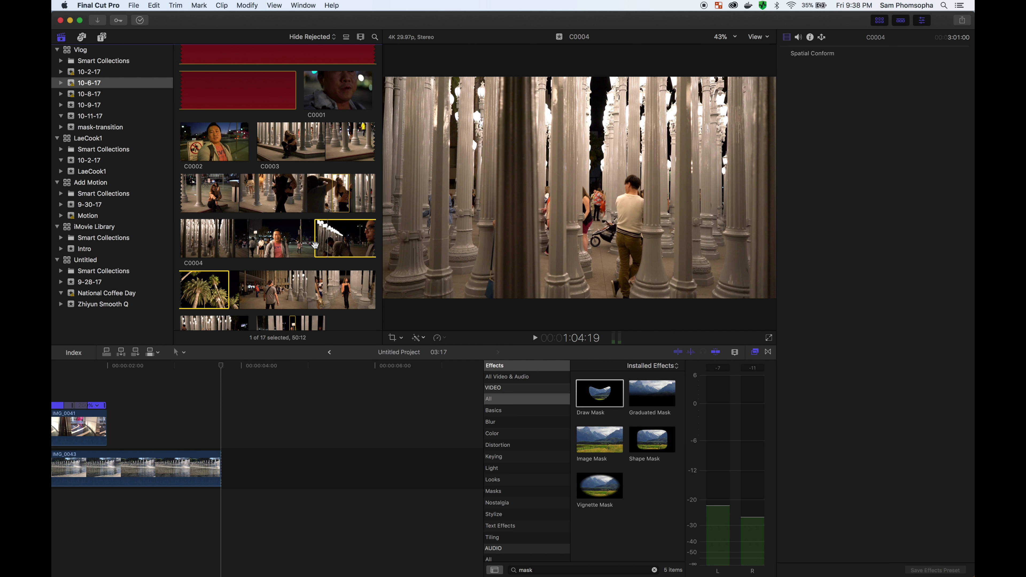
Mark an out point for the pillar shot in C0004, add it after IMG_0043, and stack it above a second C0004 clip
{"action": "key", "text": "space"}
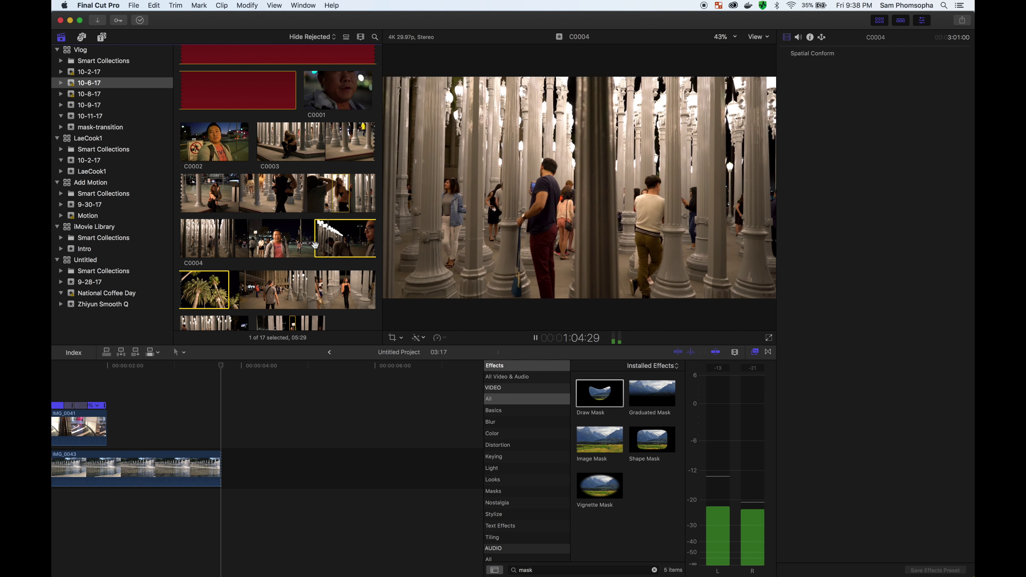
{"action": "key", "text": "space"}
{"action": "key", "text": "o"}
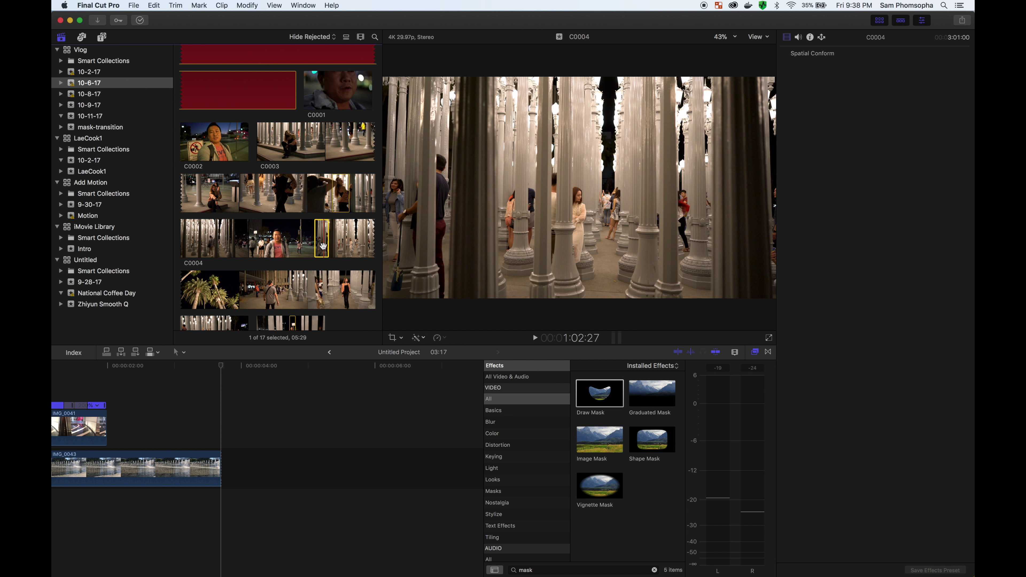
{"action": "left_click_drag", "start_coordinate": [271, 440], "coordinate": [225, 435]}
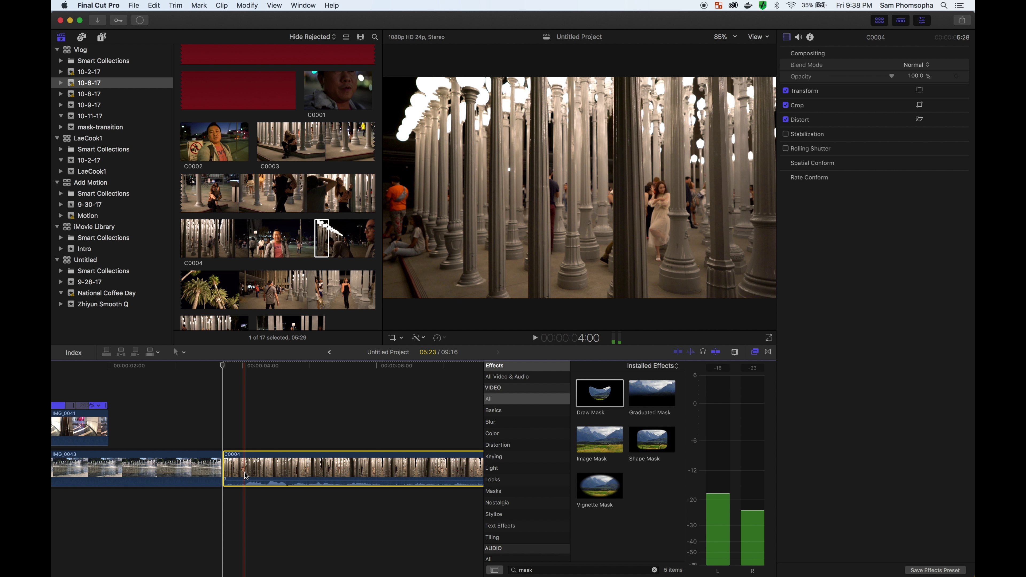
{"action": "left_click_drag", "start_coordinate": [328, 479], "coordinate": [327, 494]}
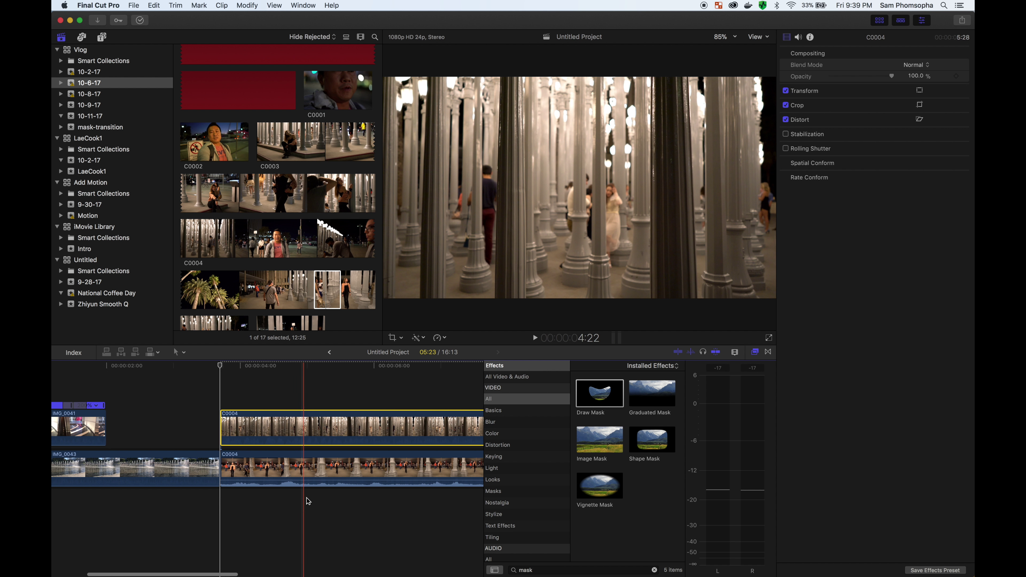
Apply a Speed Ramp from 0% to the upper C0004 clip of the pillars
{"action": "scroll", "coordinate": [308, 501], "scroll_direction": "right", "scroll_amount": 3}
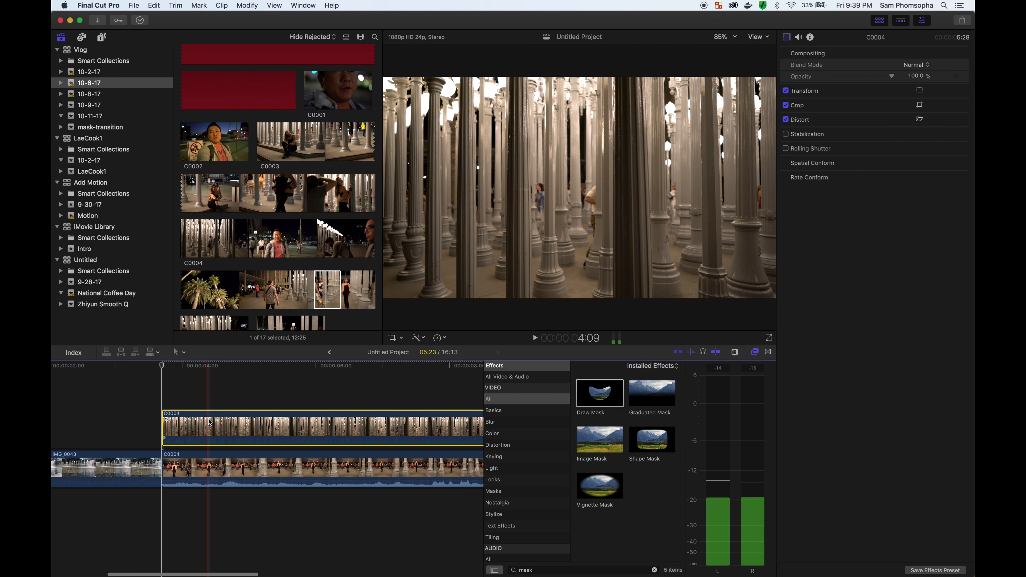
{"action": "scroll", "coordinate": [284, 422], "scroll_direction": "right", "scroll_amount": 6}
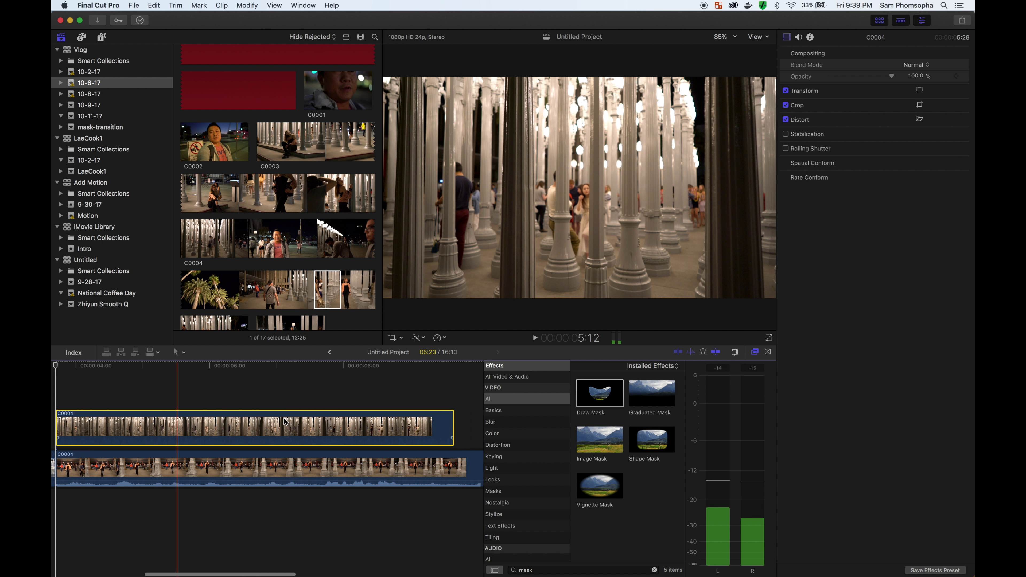
{"action": "scroll", "coordinate": [286, 422], "scroll_direction": "left", "scroll_amount": 1}
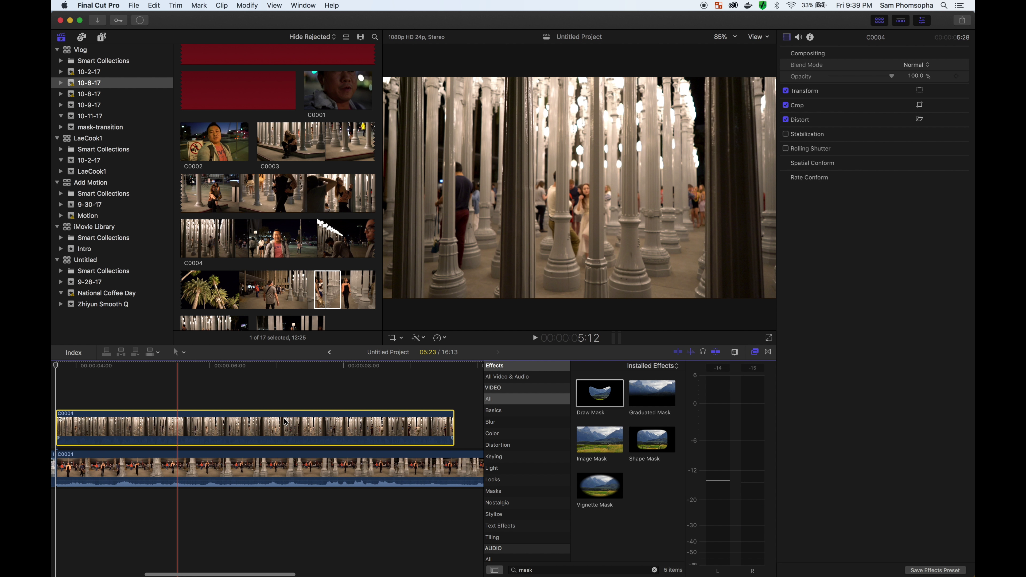
{"action": "scroll", "coordinate": [284, 422], "scroll_direction": "right", "scroll_amount": 1}
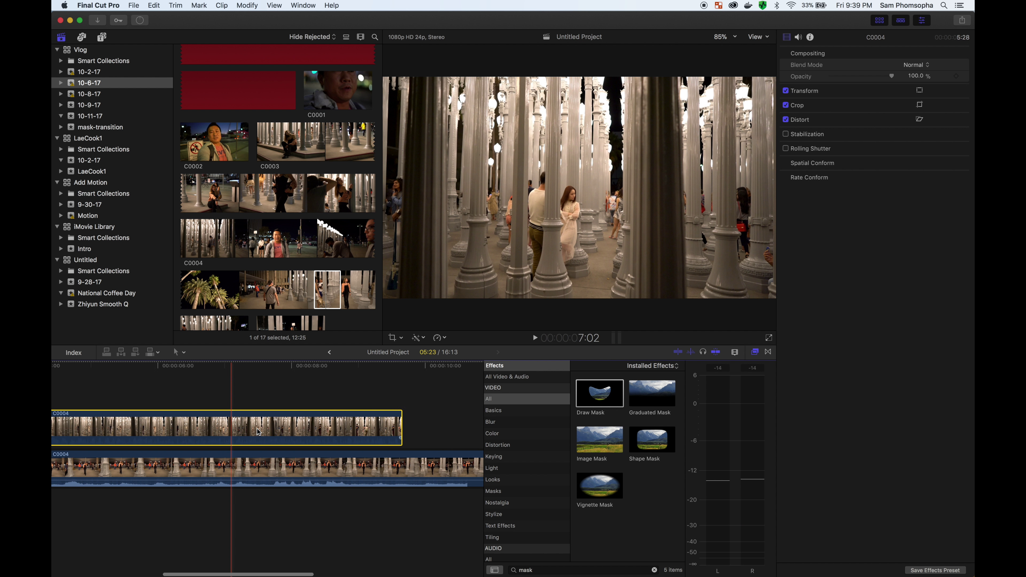
{"action": "scroll", "coordinate": [259, 430], "scroll_direction": "left", "scroll_amount": 3}
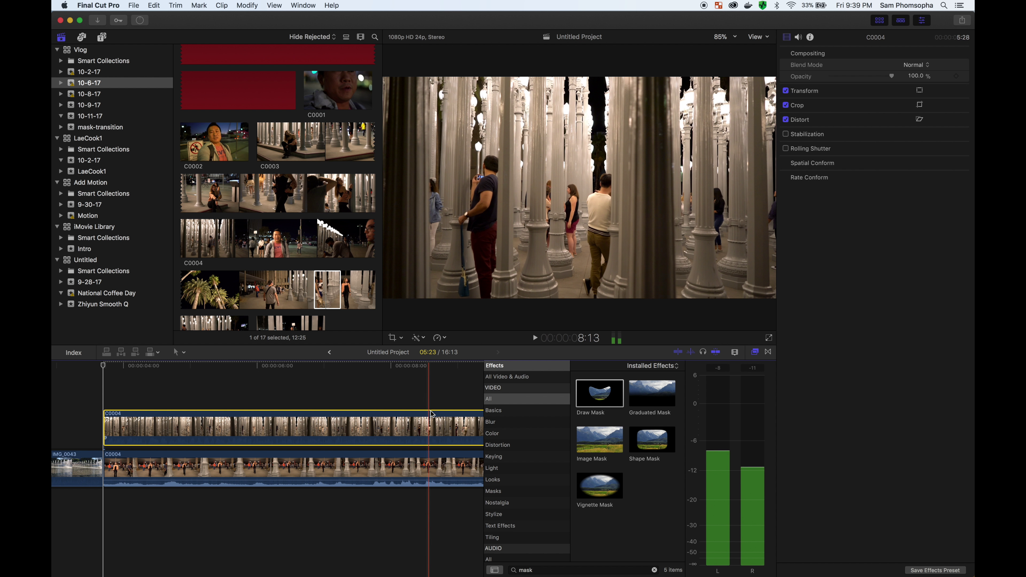
{"action": "scroll", "coordinate": [445, 432], "scroll_direction": "right", "scroll_amount": 1}
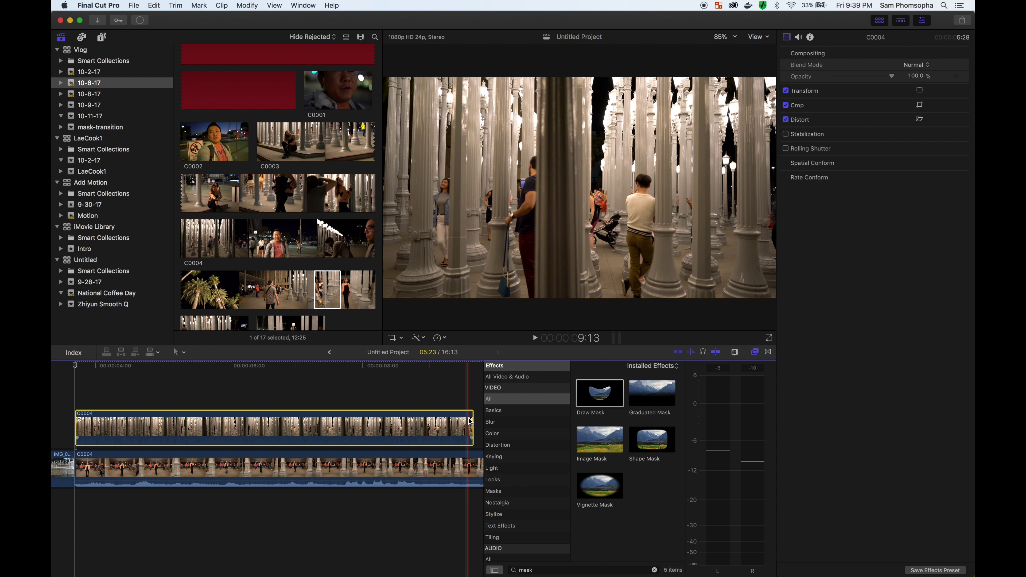
{"action": "left_click", "coordinate": [440, 338]}
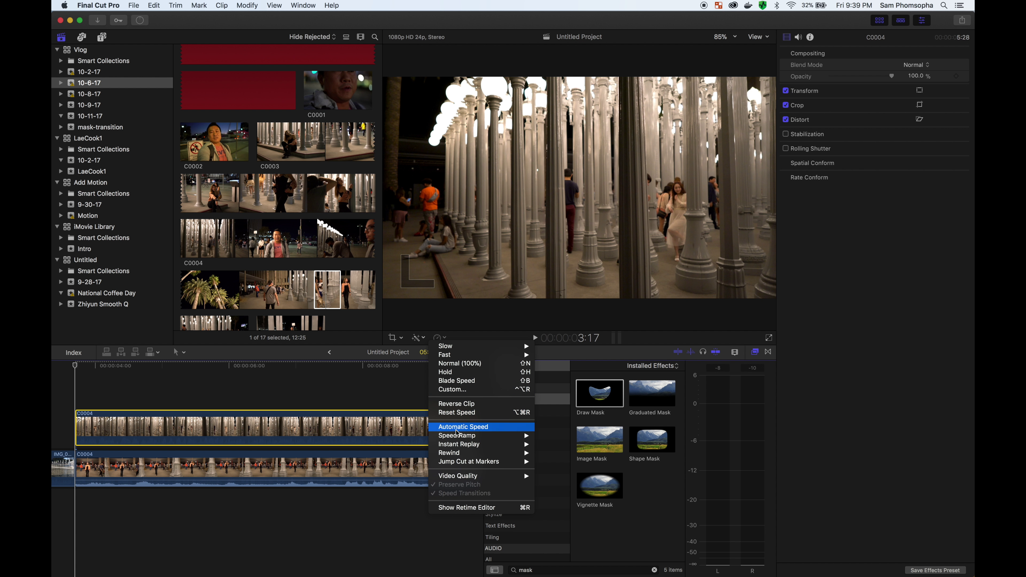
{"action": "mouse_move", "coordinate": [456, 440]}
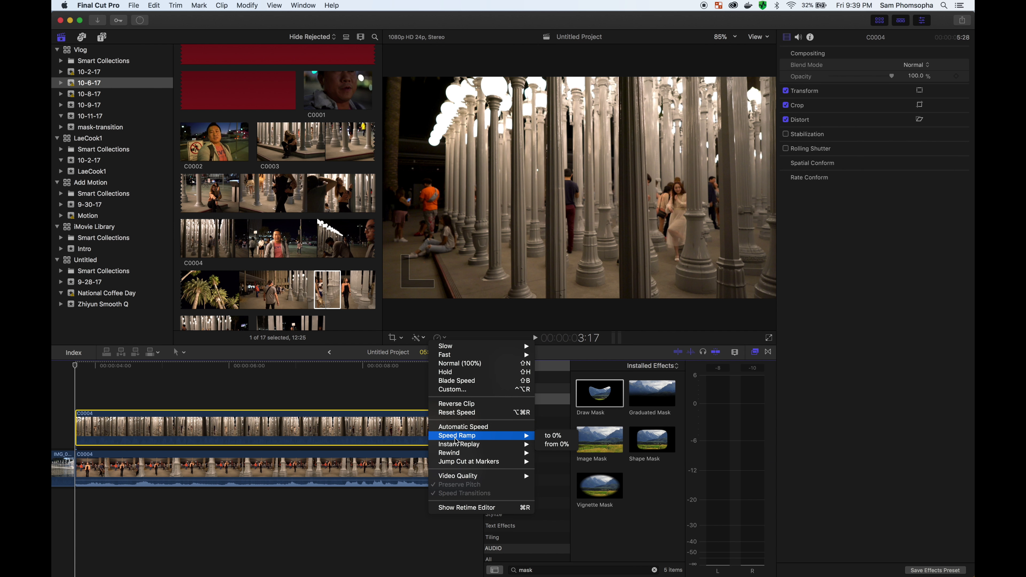
{"action": "left_click", "coordinate": [543, 445]}
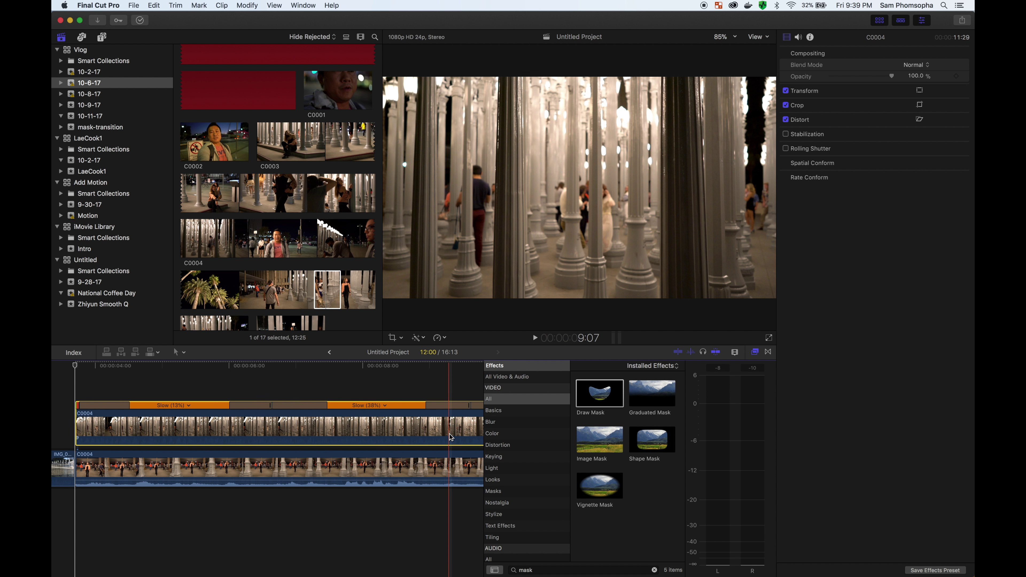
Set the last speed segment of the upper C0004 clip to Fast 2x
{"action": "scroll", "coordinate": [451, 436], "scroll_direction": "right", "scroll_amount": 5}
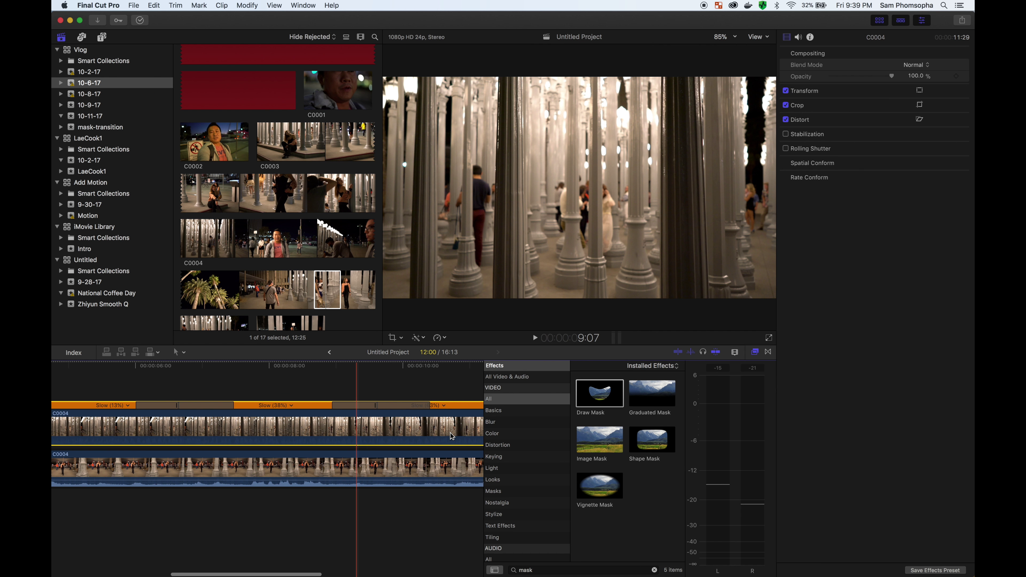
{"action": "scroll", "coordinate": [451, 436], "scroll_direction": "right", "scroll_amount": 8}
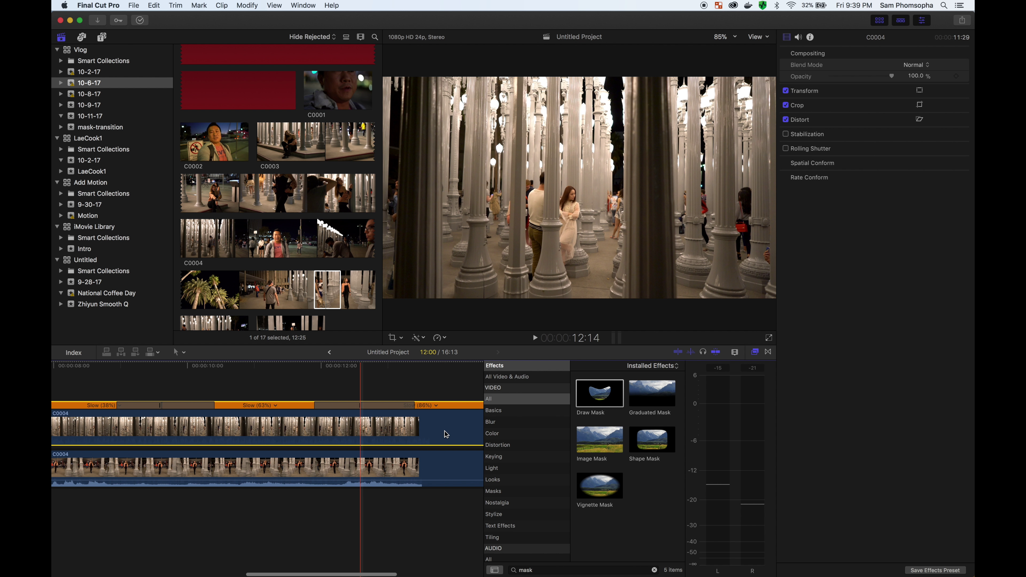
{"action": "scroll", "coordinate": [446, 434], "scroll_direction": "right", "scroll_amount": 3}
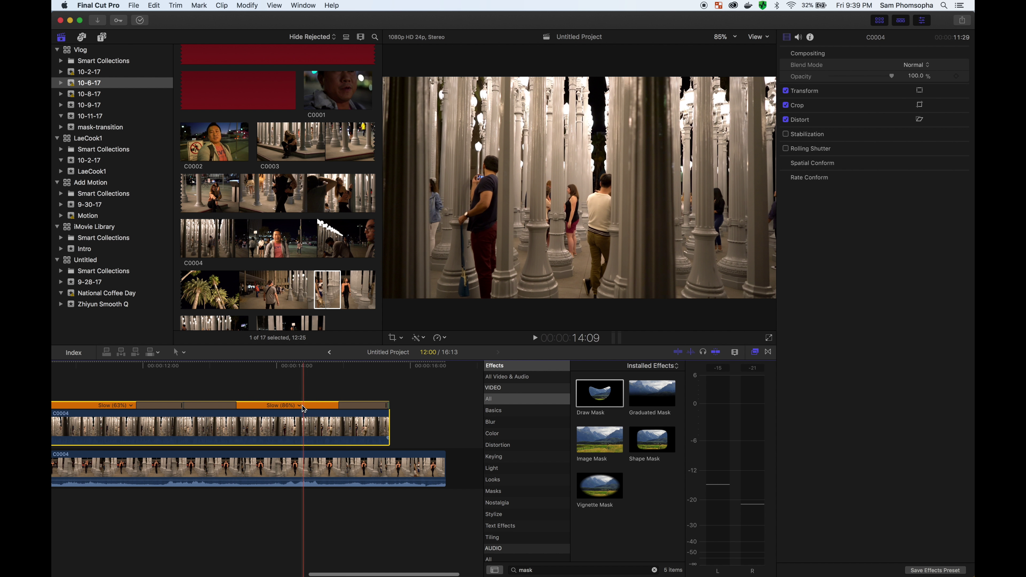
{"action": "left_click", "coordinate": [301, 406]}
{"action": "mouse_move", "coordinate": [322, 427]}
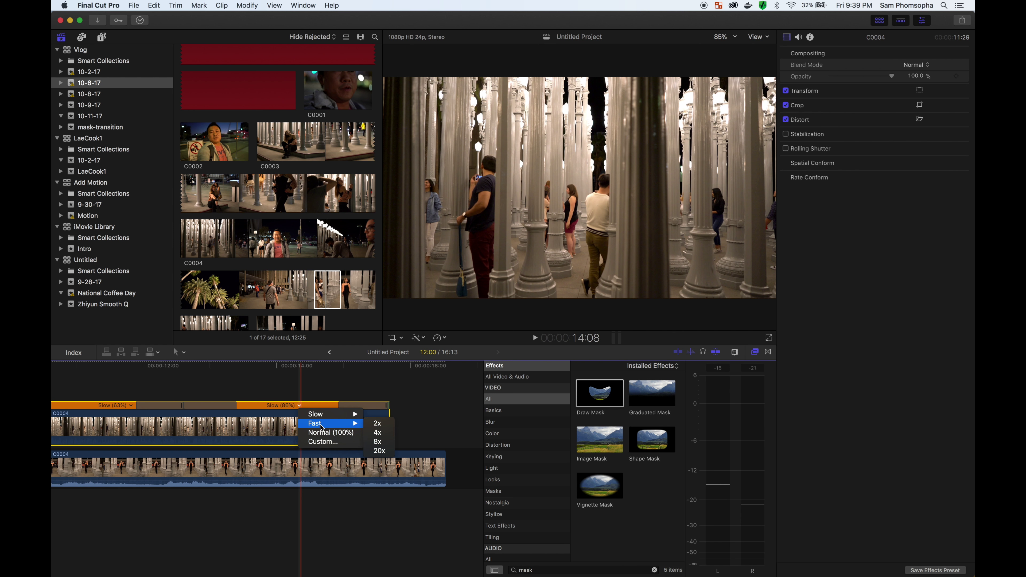
{"action": "left_click", "coordinate": [377, 425]}
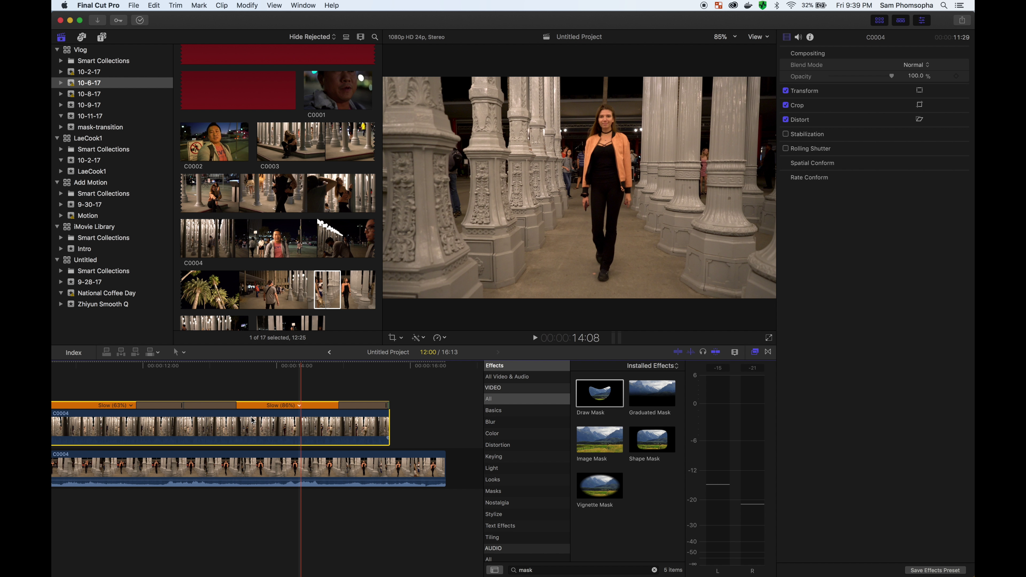
Set the third speed segment of the upper C0004 clip to a custom rate of 160%
{"action": "scroll", "coordinate": [248, 422], "scroll_direction": "left", "scroll_amount": 5}
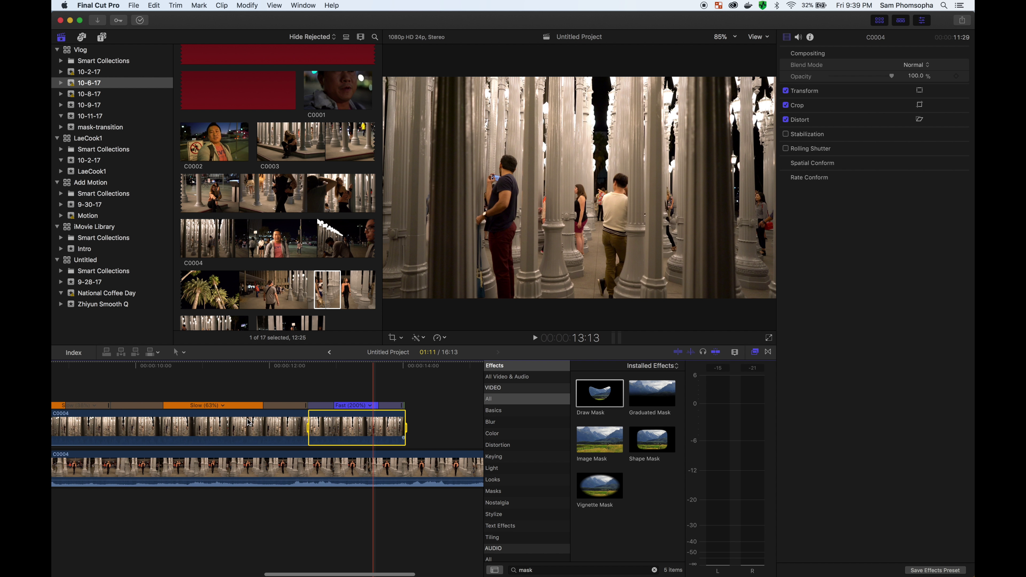
{"action": "left_click", "coordinate": [277, 405]}
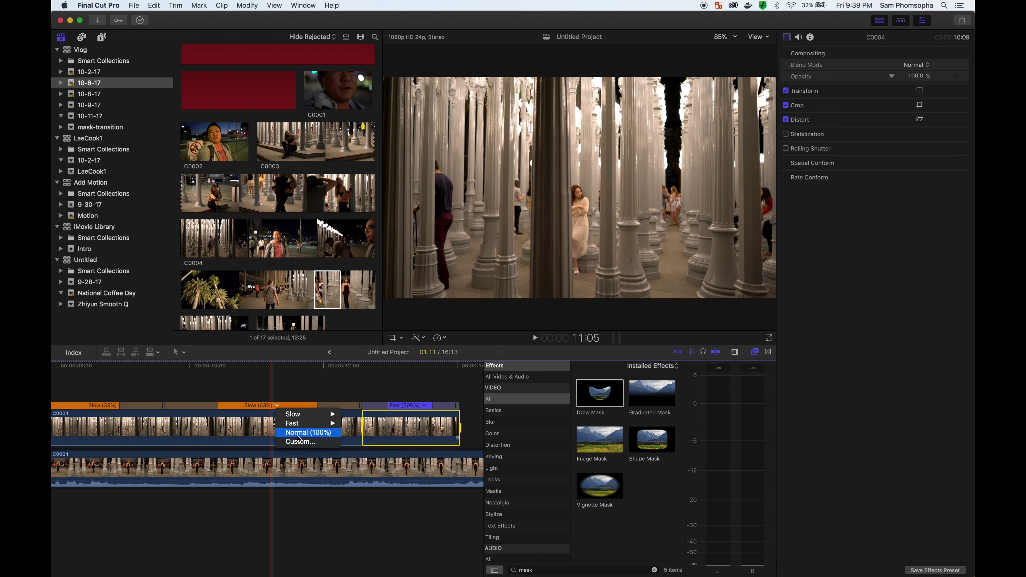
{"action": "left_click", "coordinate": [299, 441]}
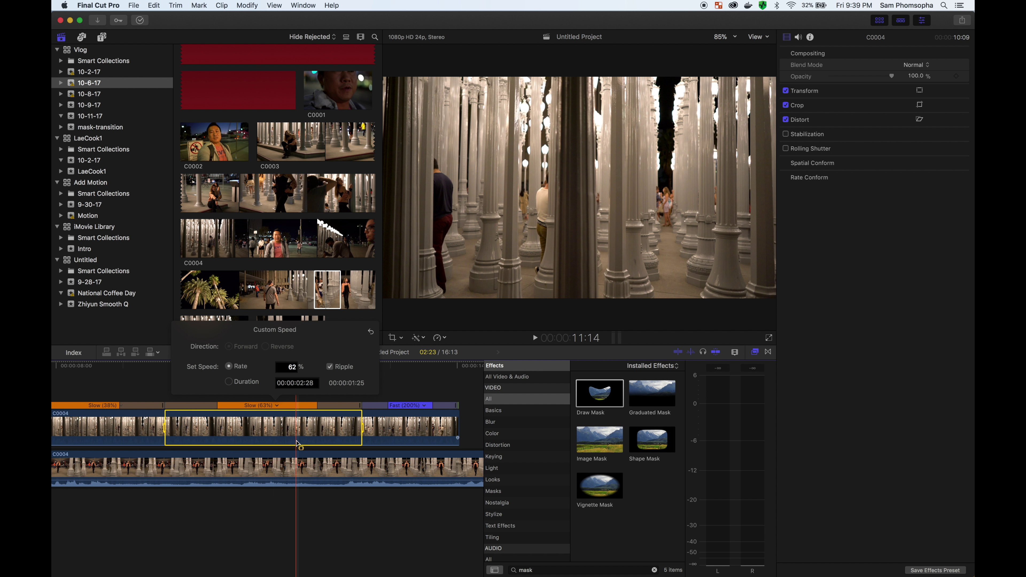
{"action": "left_click", "coordinate": [295, 367]}
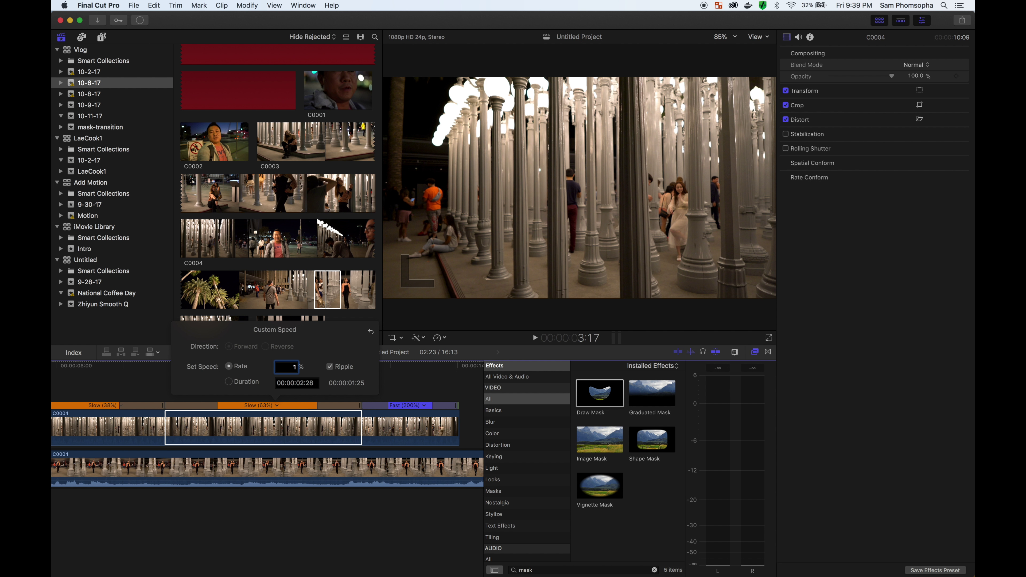
{"action": "type", "text": "160"}
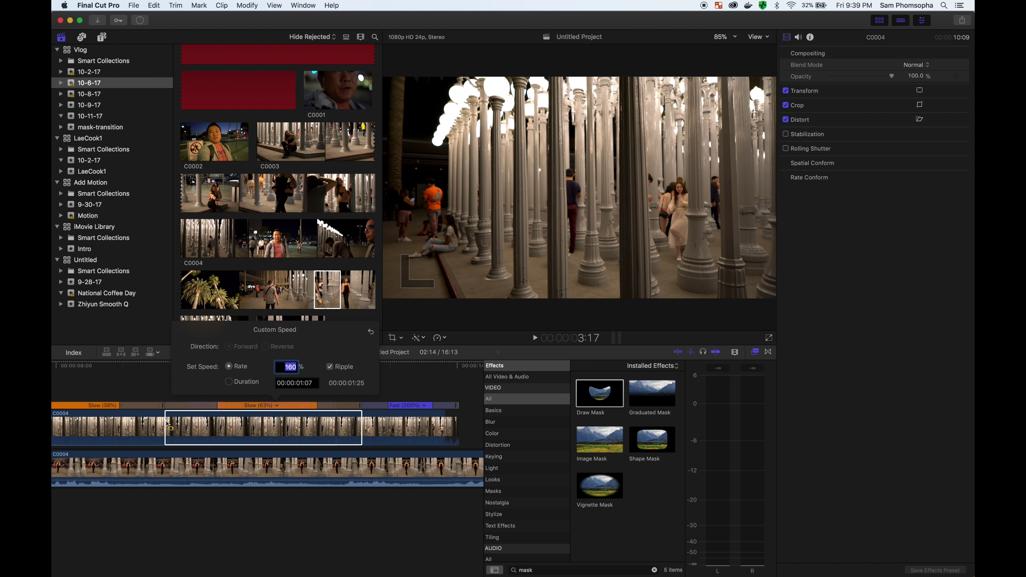
{"action": "key", "text": "Return"}
Set the second speed segment of the upper C0004 clip to a custom rate of 120%
{"action": "left_click", "coordinate": [113, 411]}
{"action": "scroll", "coordinate": [112, 408], "scroll_direction": "left", "scroll_amount": 6}
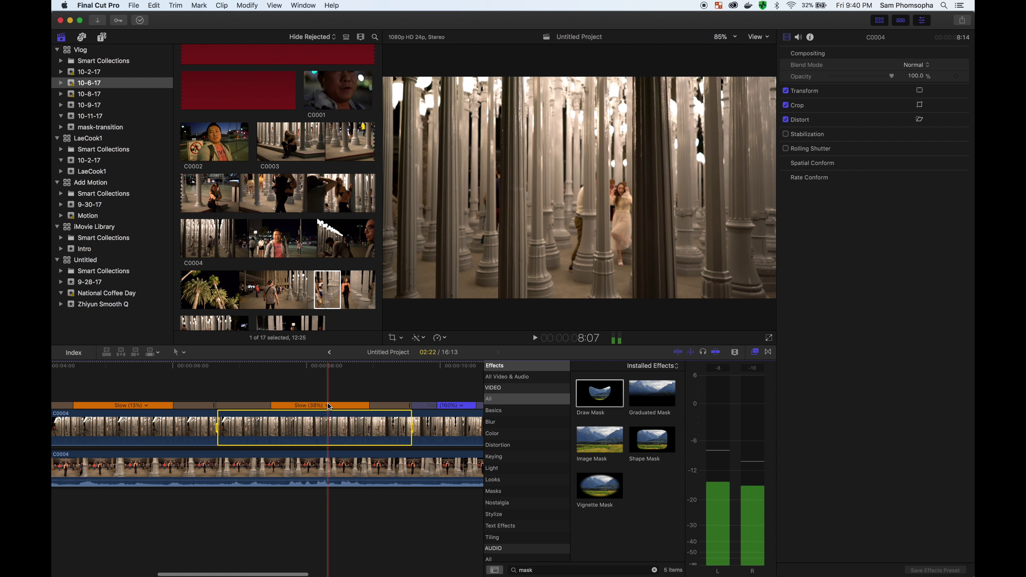
{"action": "left_click", "coordinate": [327, 405]}
{"action": "mouse_move", "coordinate": [351, 425]}
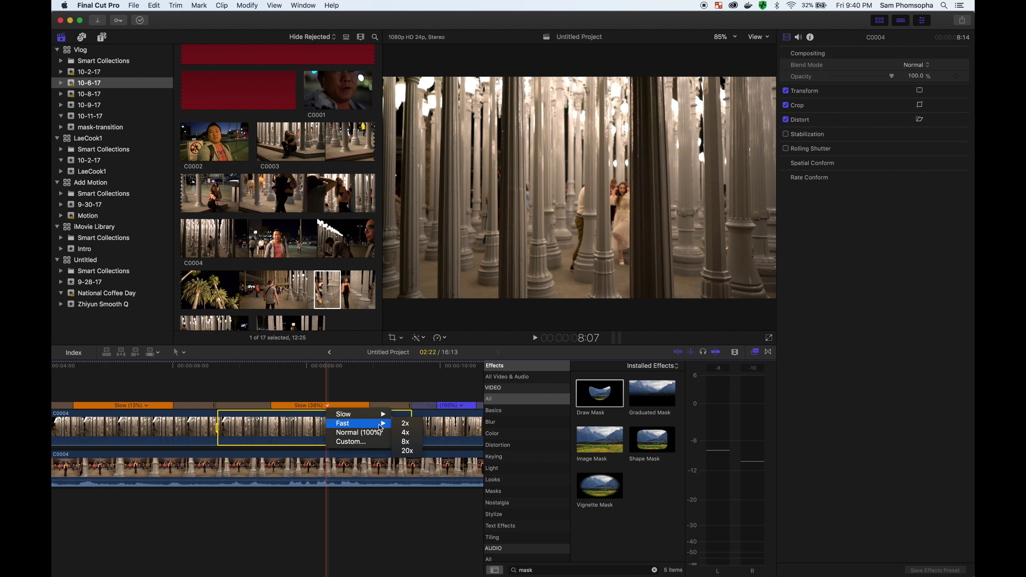
{"action": "left_click", "coordinate": [366, 441]}
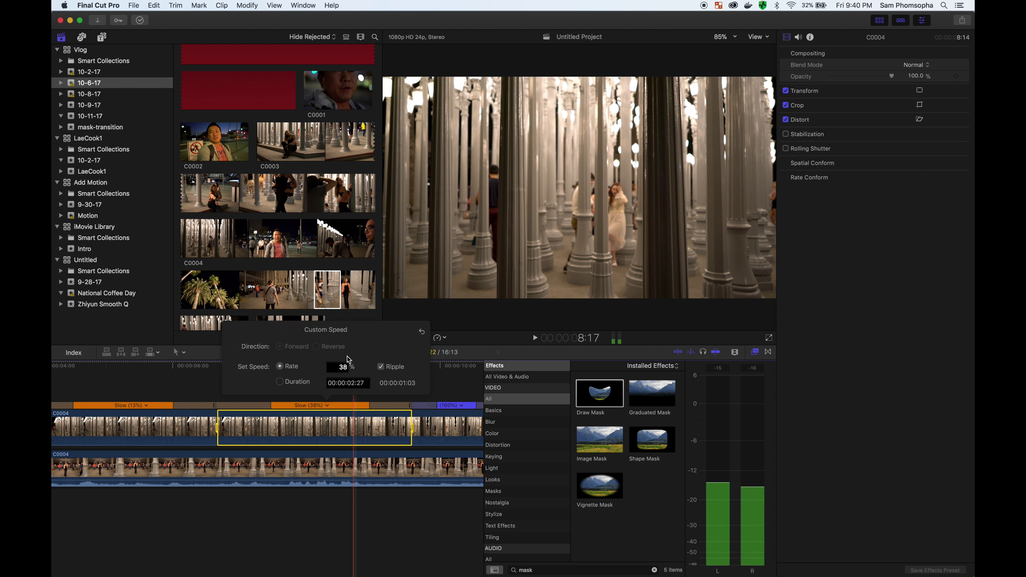
{"action": "left_click", "coordinate": [342, 372]}
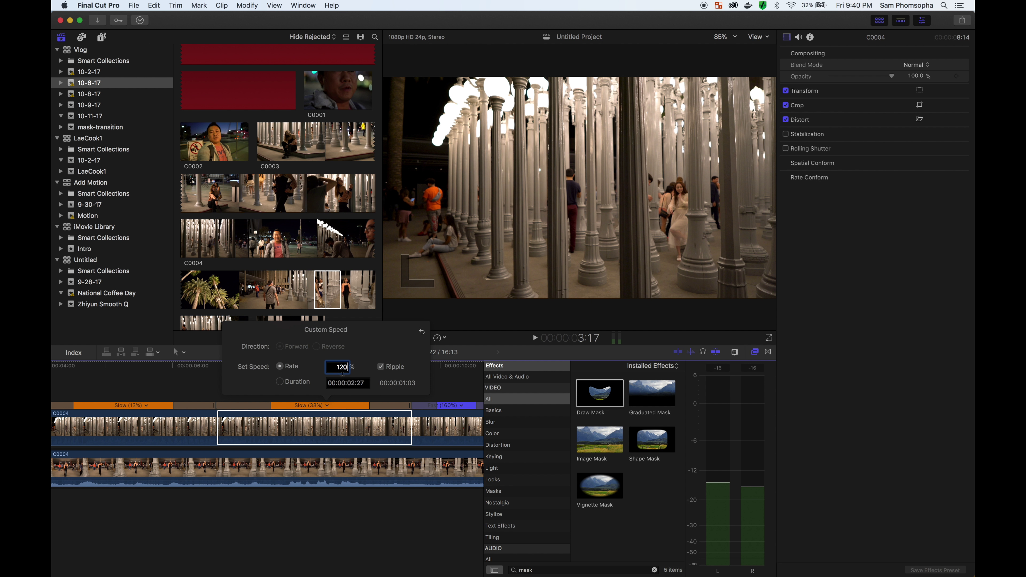
{"action": "key", "text": "Return"}
Set the first slow speed segment of the upper C0004 clip to Normal (100%)
{"action": "left_click", "coordinate": [145, 407]}
{"action": "left_click", "coordinate": [145, 407]}
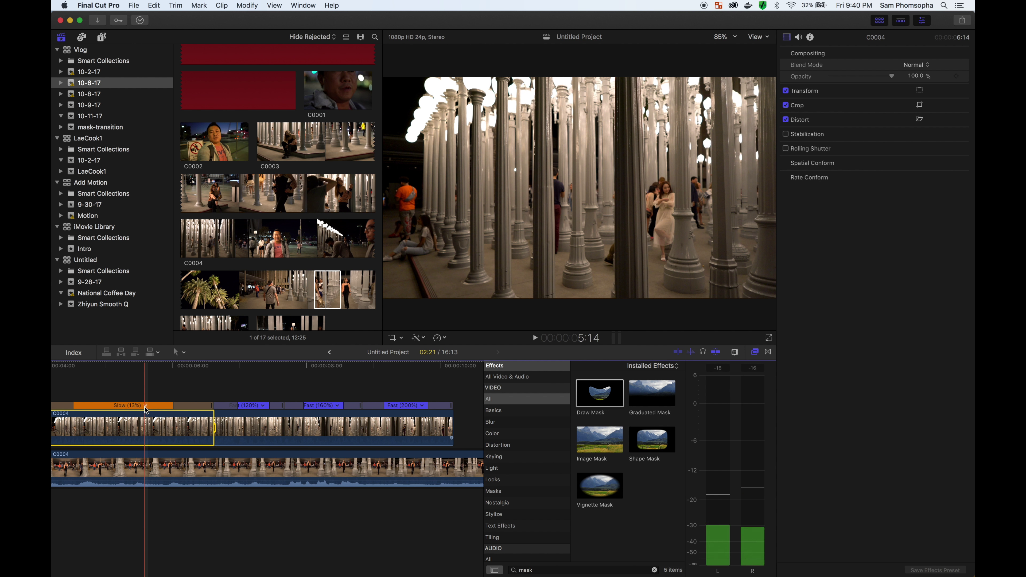
{"action": "left_click", "coordinate": [145, 407]}
{"action": "left_click", "coordinate": [159, 435]}
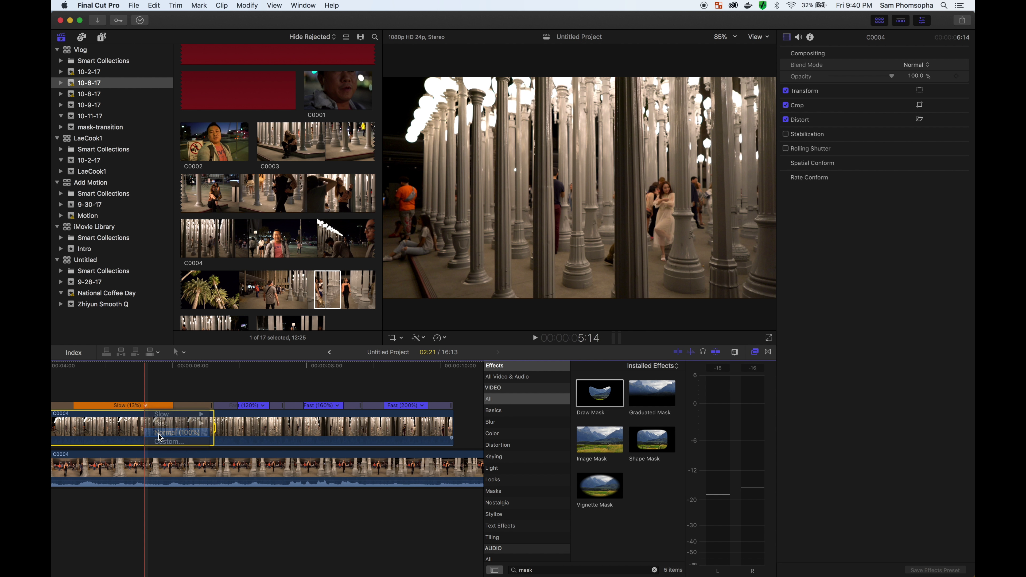
{"action": "scroll", "coordinate": [258, 428], "scroll_direction": "left", "scroll_amount": 5}
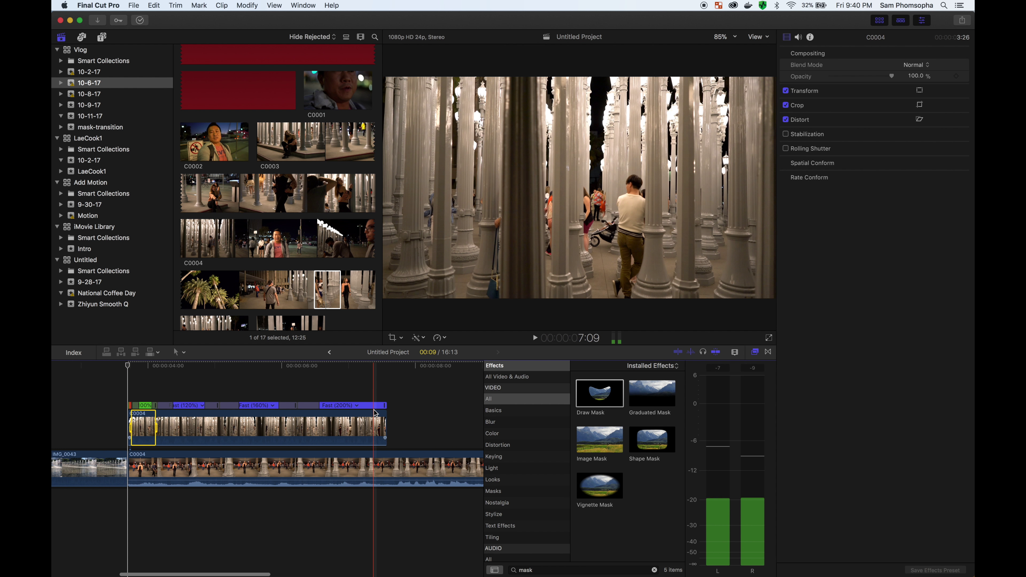
Play the speed-ramped C0004 clip from its start and return the playhead there
{"action": "left_click", "coordinate": [128, 388]}
{"action": "key", "text": "space"}
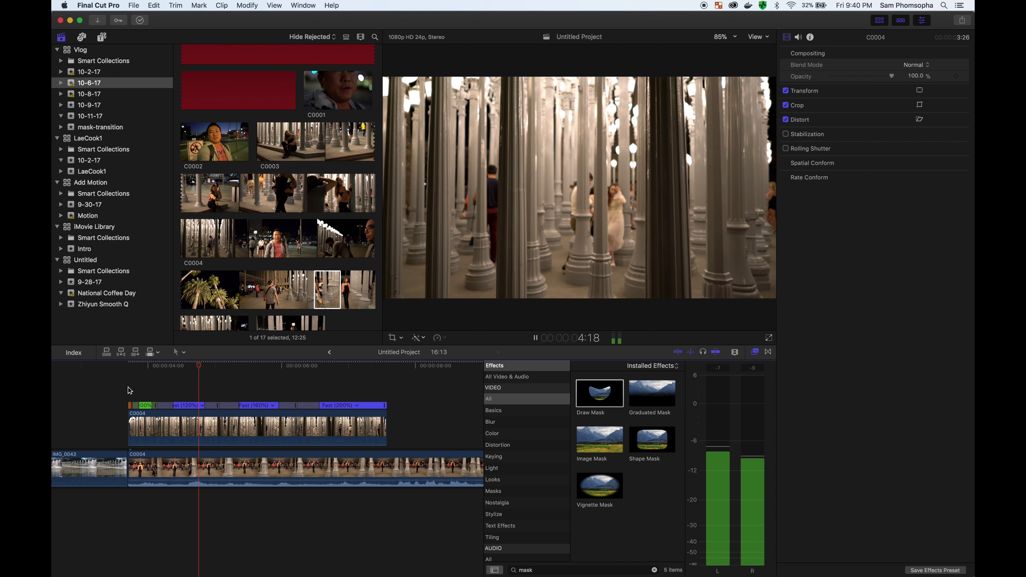
{"action": "key", "text": "space"}
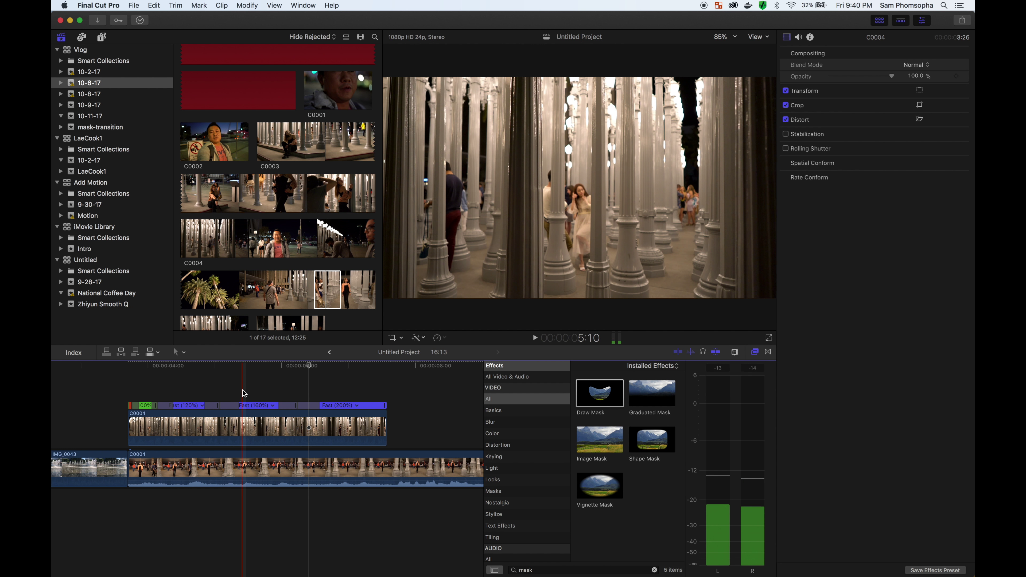
{"action": "left_click", "coordinate": [130, 385]}
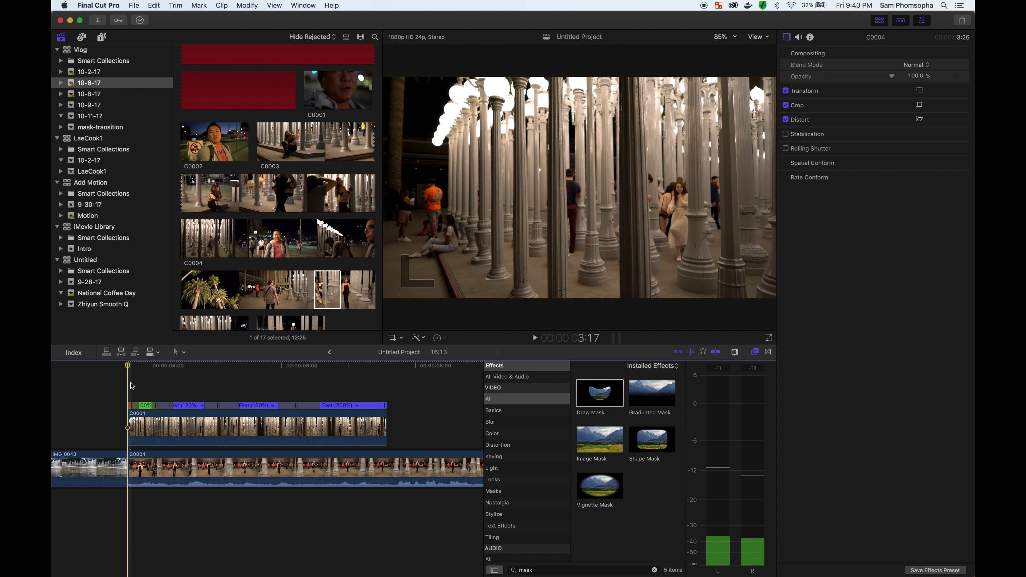
Play the upper C0004 clip and park the playhead at 5:20, where the dark pillar enters the frame's left edge
{"action": "key", "text": "space"}
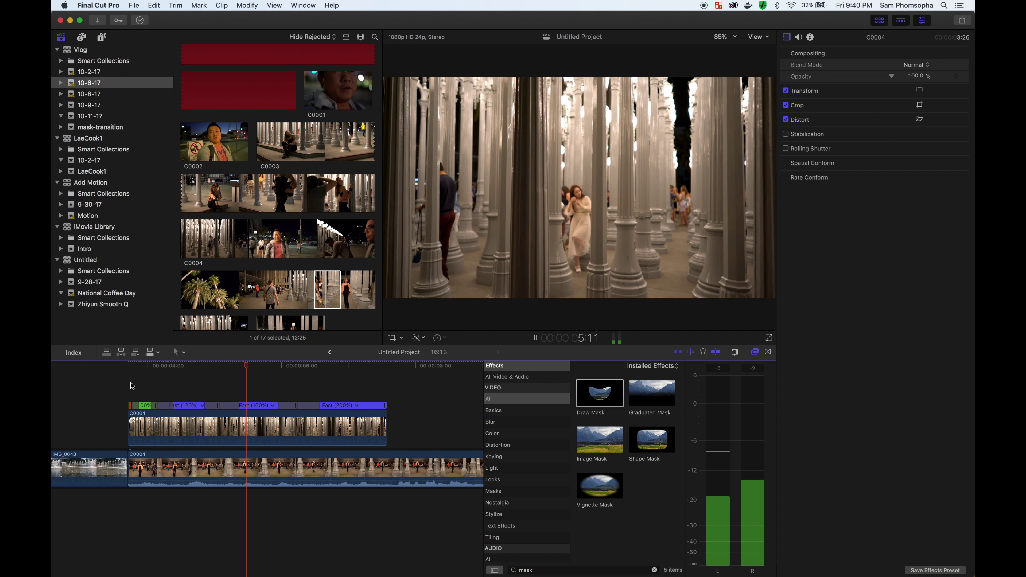
{"action": "key", "text": "space"}
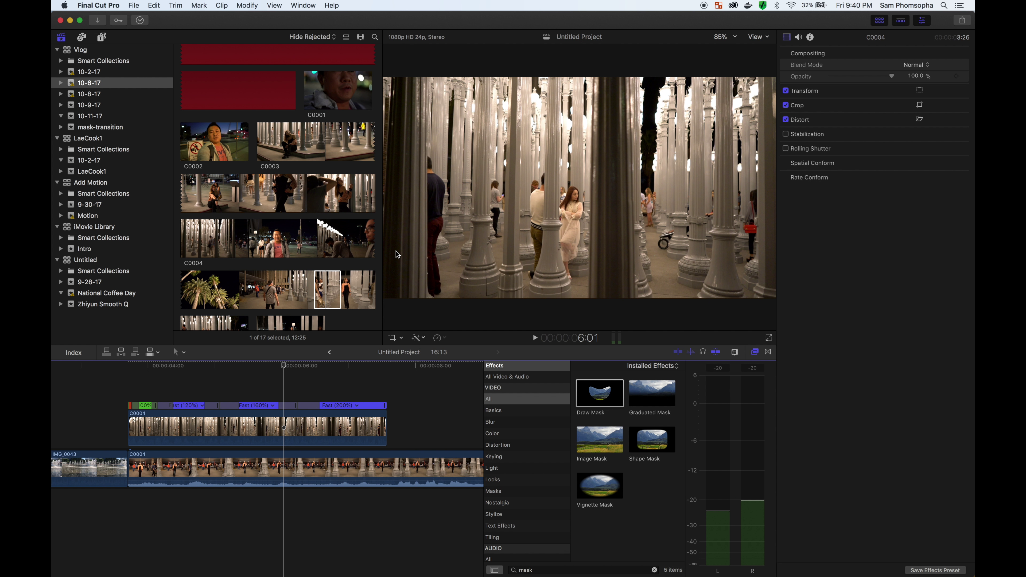
{"action": "key", "text": "Left"}
{"action": "key", "text": "Left"}
{"action": "key", "text": "Left"}
{"action": "key", "text": "Left"}
{"action": "key", "text": "Left"}
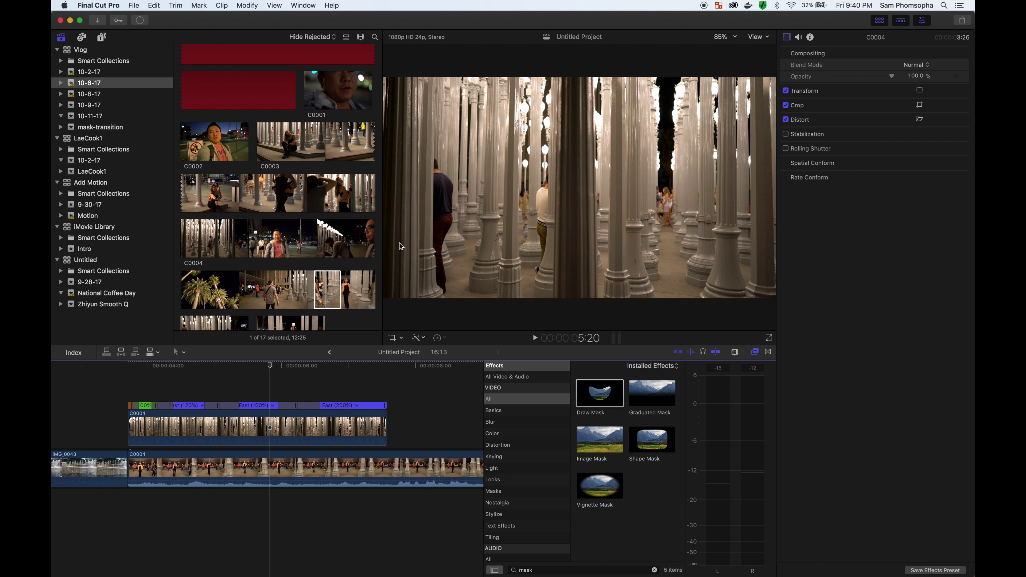
Set the viewer zoom to 50% and apply the Draw Mask effect to the upper C0004 clip
{"action": "left_click", "coordinate": [732, 41]}
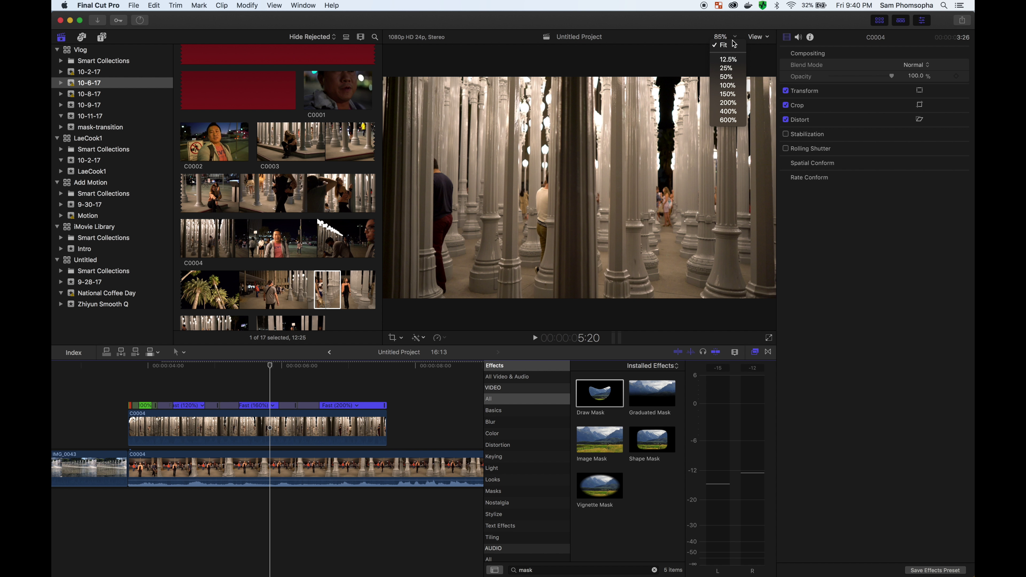
{"action": "left_click", "coordinate": [732, 77]}
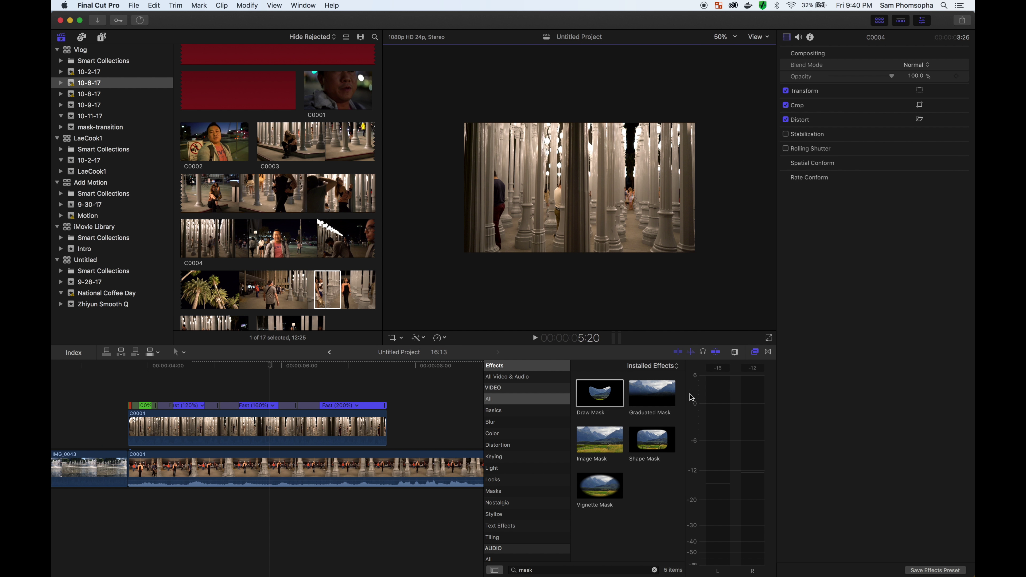
{"action": "mouse_move", "coordinate": [600, 394]}
{"action": "left_mouse_down"}
{"action": "mouse_move", "coordinate": [279, 431]}
{"action": "mouse_move", "coordinate": [301, 433]}
{"action": "left_mouse_up"}
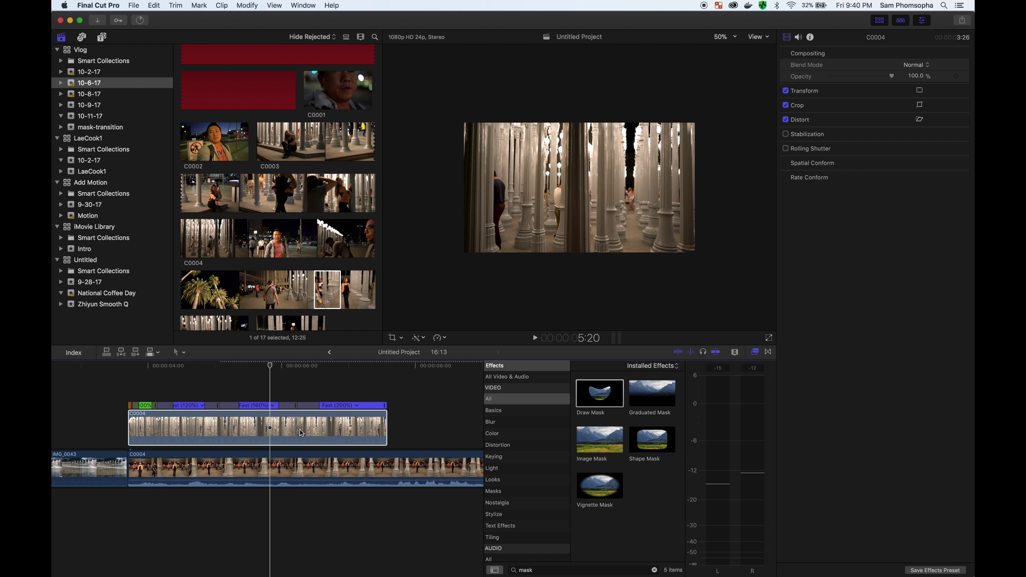
Draw a closed four-point mask just outside the frame's left edge, with its right side following the slanted pillar
{"action": "left_click", "coordinate": [466, 122]}
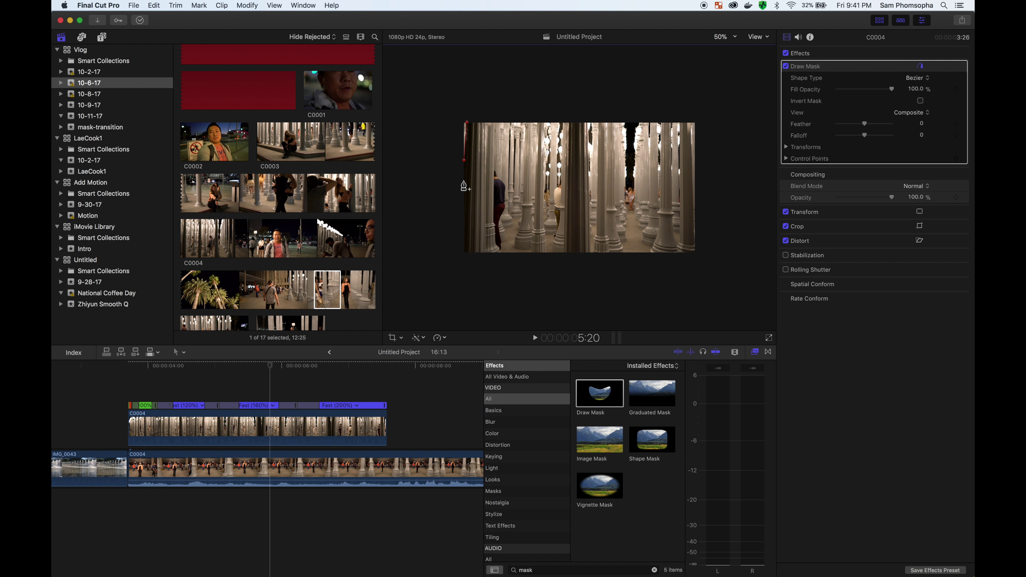
{"action": "left_click_drag", "start_coordinate": [460, 183], "coordinate": [457, 251]}
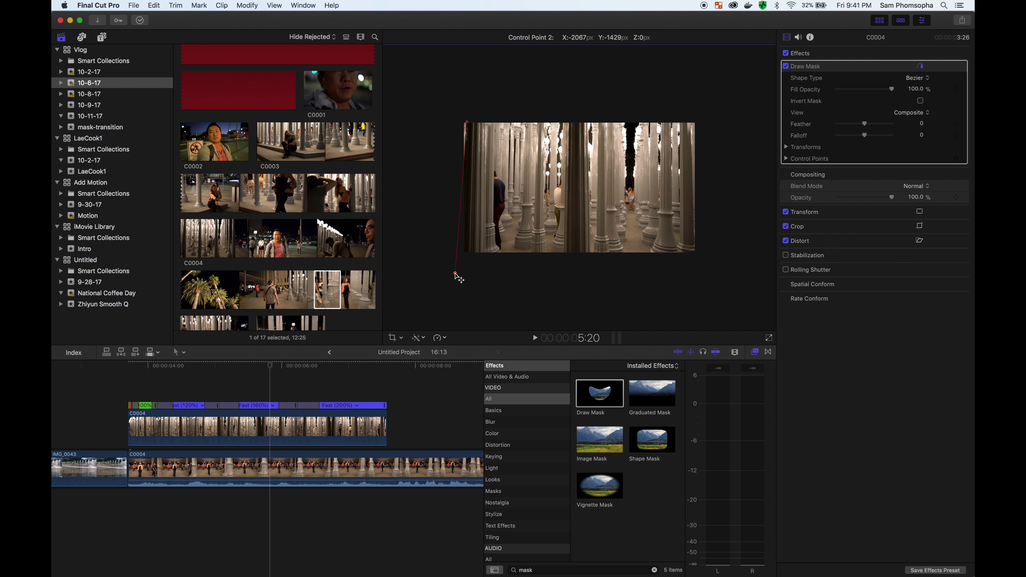
{"action": "left_click_drag", "start_coordinate": [456, 274], "coordinate": [455, 273]}
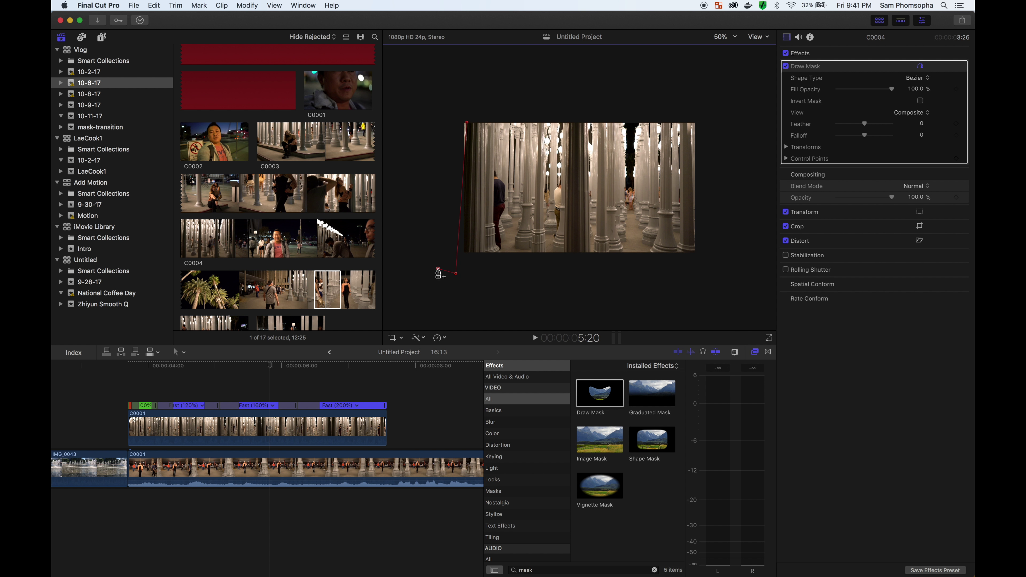
{"action": "left_click", "coordinate": [467, 121]}
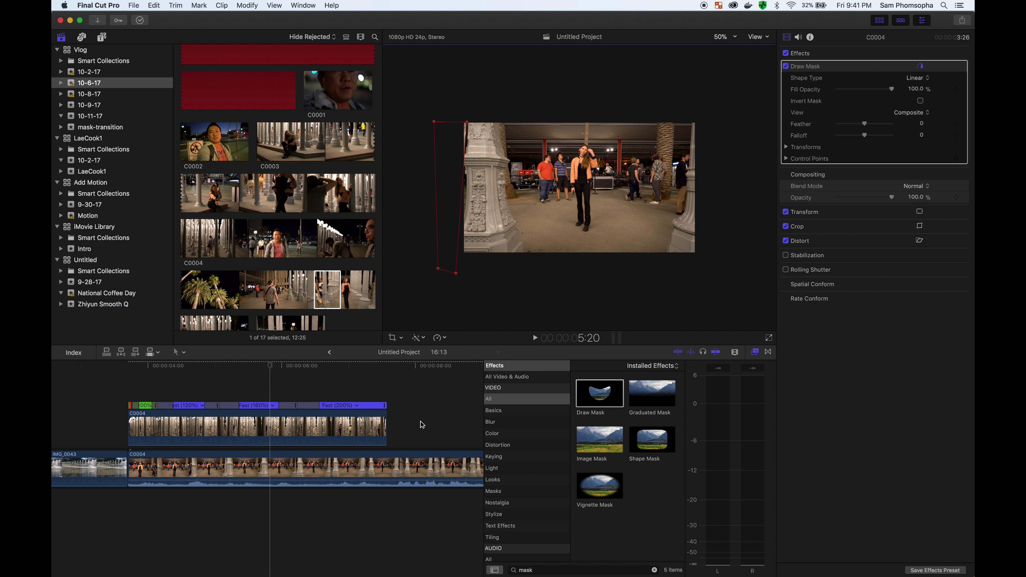
Invert the drawn mask, expand its transforms and control points, and keyframe its position, scale and control points
{"action": "left_click", "coordinate": [921, 102]}
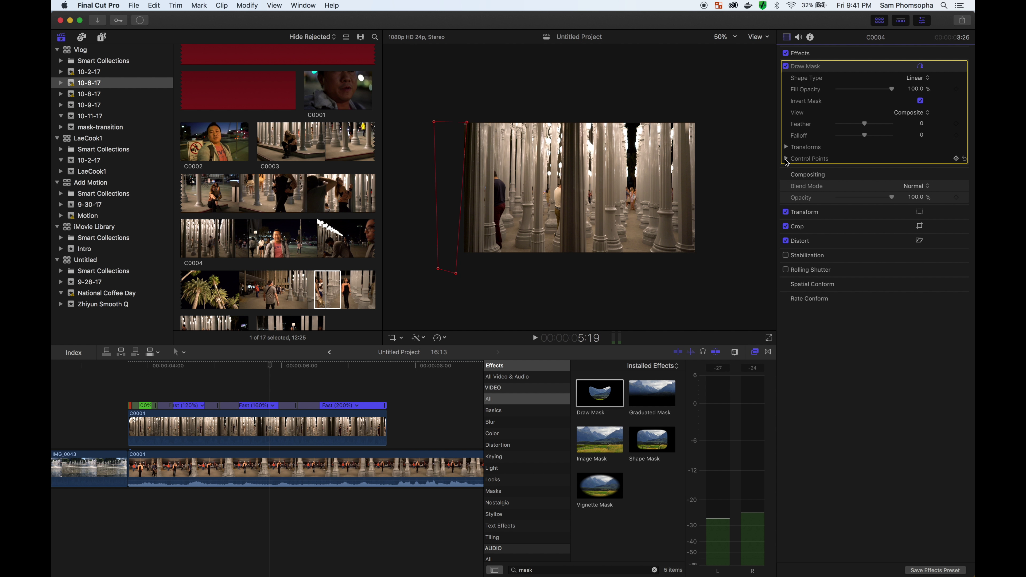
{"action": "left_click", "coordinate": [786, 162]}
{"action": "left_click", "coordinate": [787, 153]}
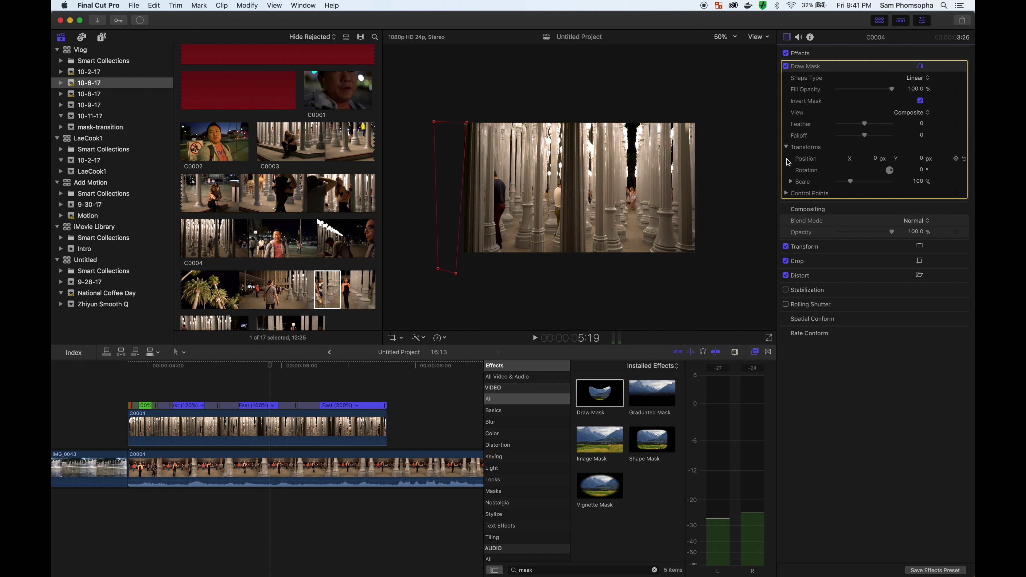
{"action": "left_click", "coordinate": [787, 195]}
{"action": "left_click", "coordinate": [786, 194]}
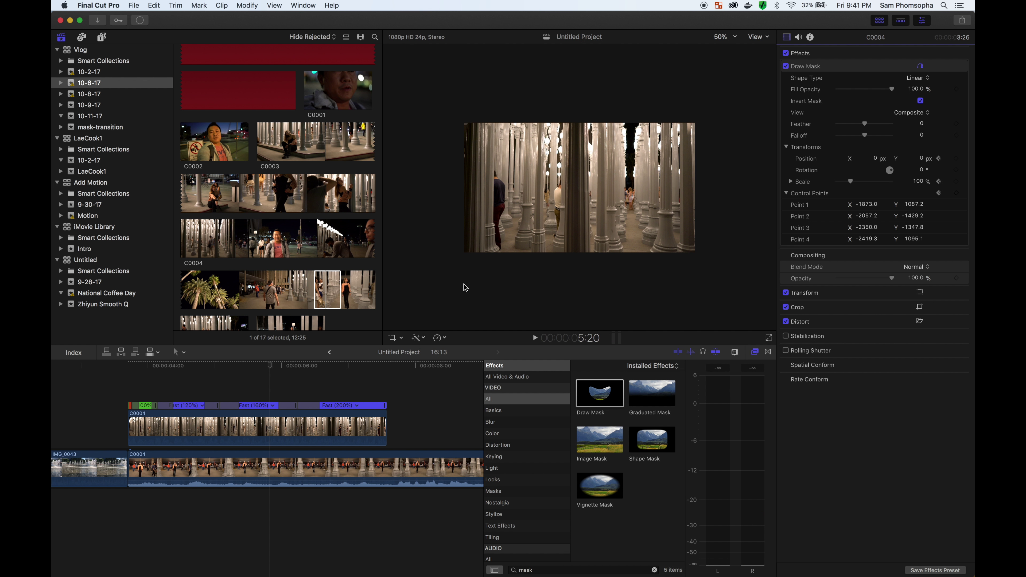
Step frame by frame through the upper clip between 5:12 and 5:20 to examine where the dark pillar enters the frame
{"action": "key", "text": "Left"}
{"action": "key", "text": "Left"}
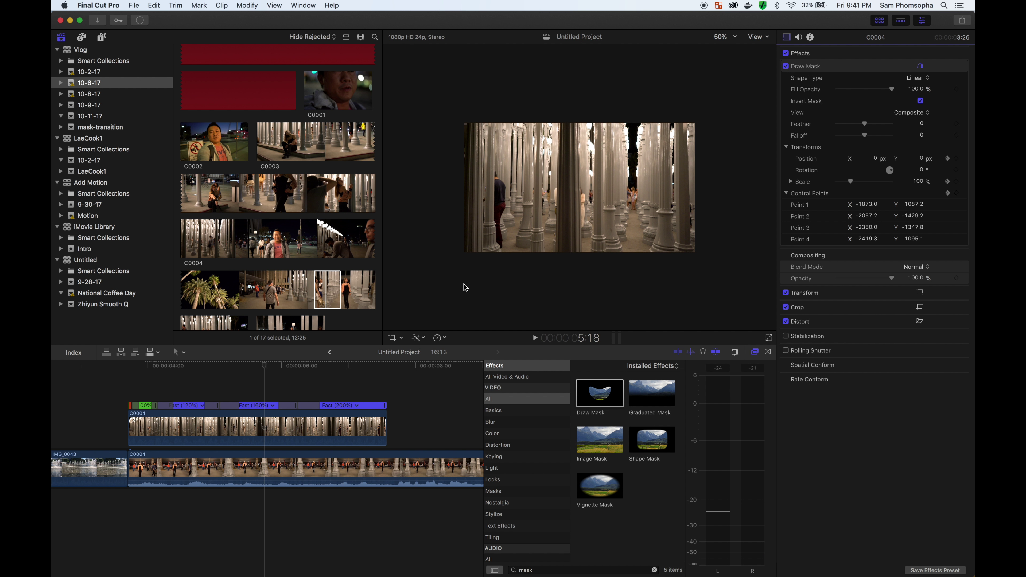
{"action": "key", "text": "Right"}
{"action": "left_click", "coordinate": [287, 425]}
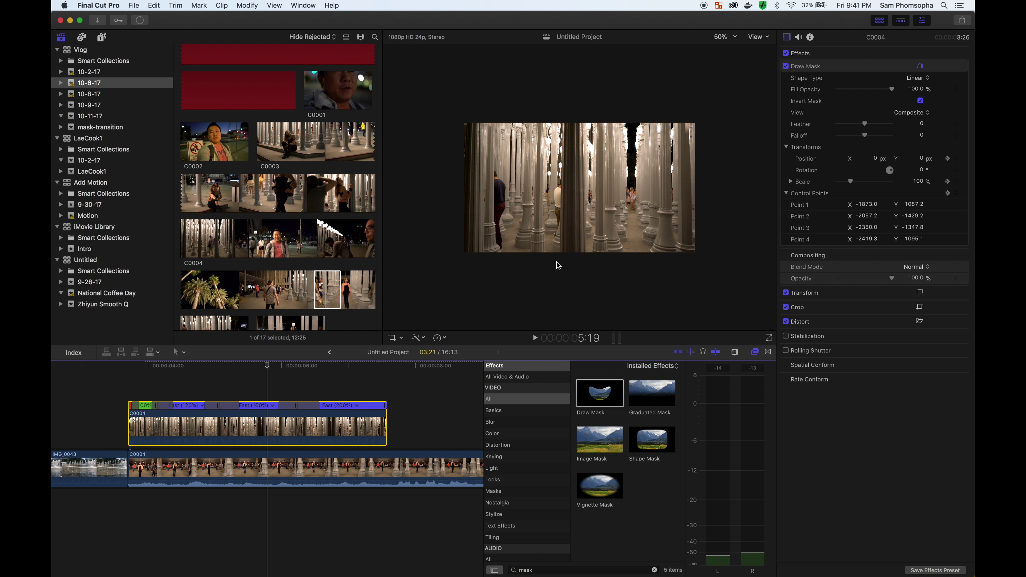
{"action": "key", "text": "Left"}
{"action": "key", "text": "Left"}
{"action": "key", "text": "Left"}
{"action": "key", "text": "Left"}
{"action": "key", "text": "Left"}
{"action": "key", "text": "Left"}
{"action": "key", "text": "Left"}
{"action": "key", "text": "Left"}
{"action": "key", "text": "Left"}
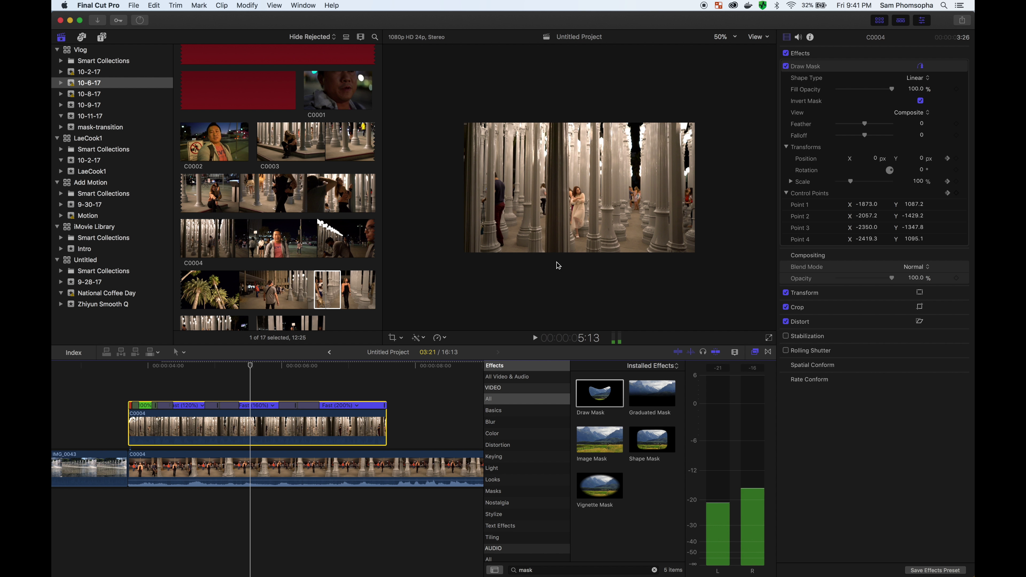
{"action": "key", "text": "Right"}
{"action": "key", "text": "Right"}
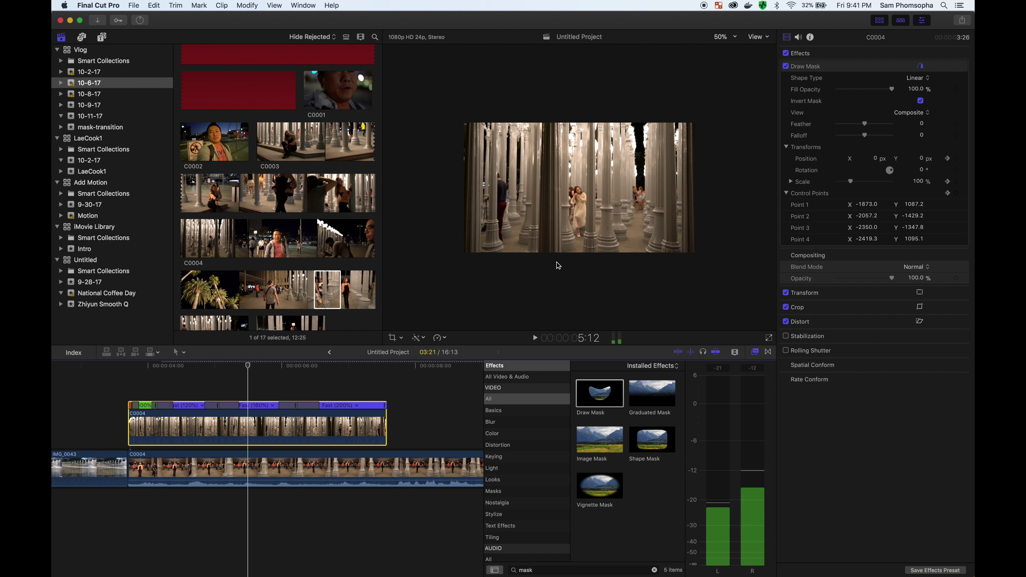
{"action": "key", "text": "Right"}
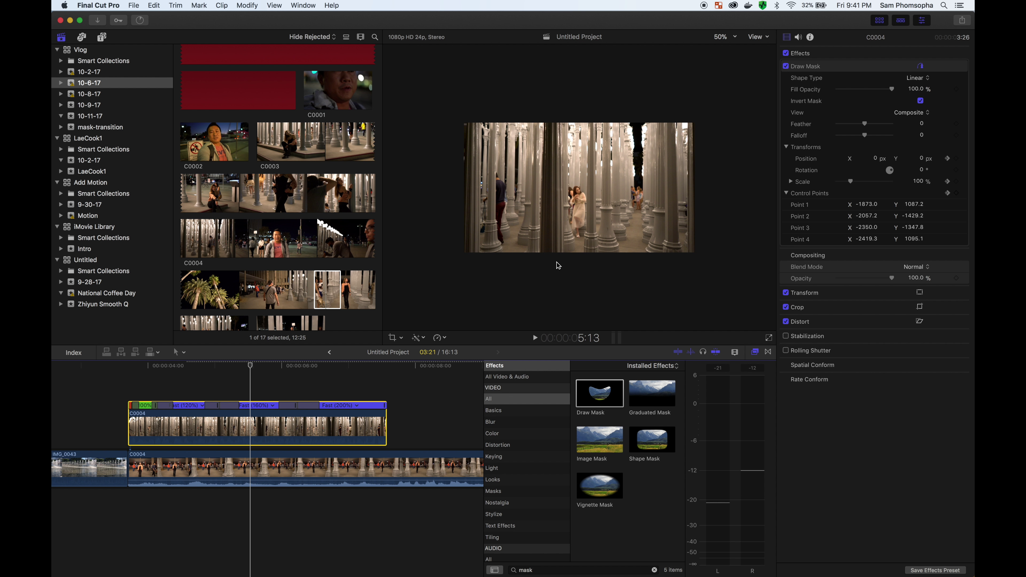
Select the Draw Mask and, at 5:20, move control point 1 to about X -1847, Y 1130 beside the entering pillar
{"action": "left_click", "coordinate": [875, 143]}
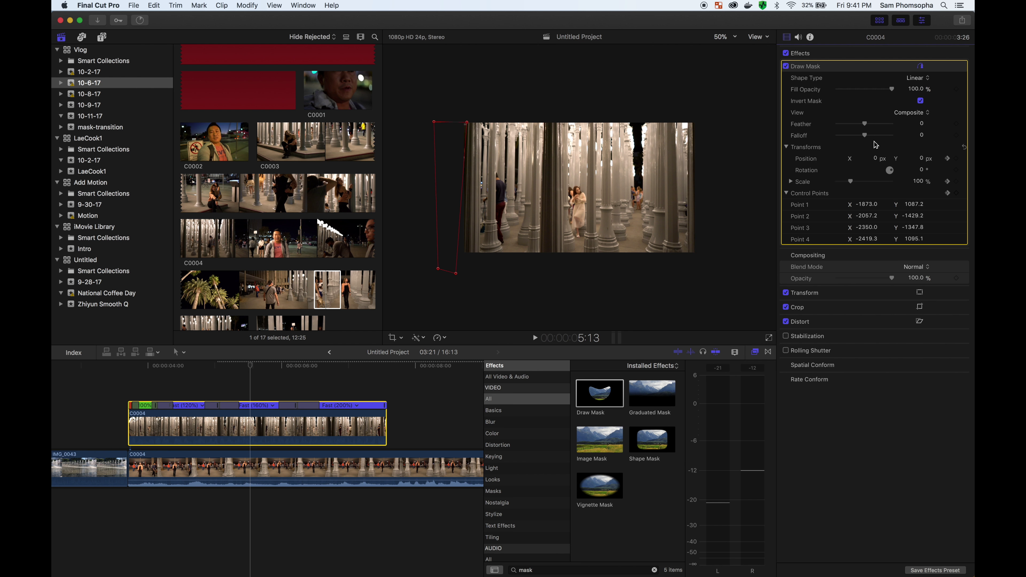
{"action": "key", "text": "Left"}
{"action": "key", "text": "Left"}
{"action": "key", "text": "Left"}
{"action": "key", "text": "Left"}
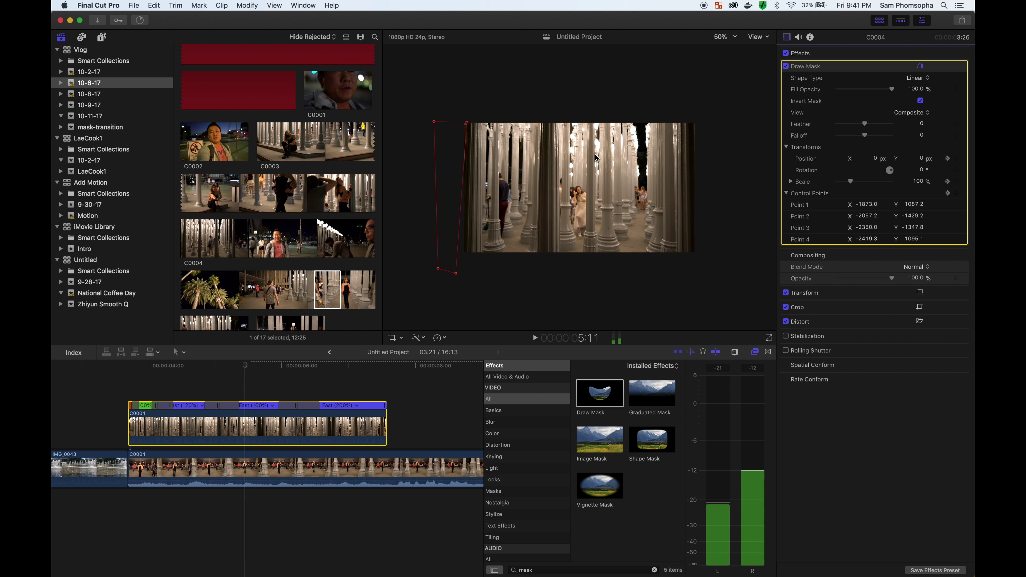
{"action": "key", "text": "Right"}
{"action": "key", "text": "Right"}
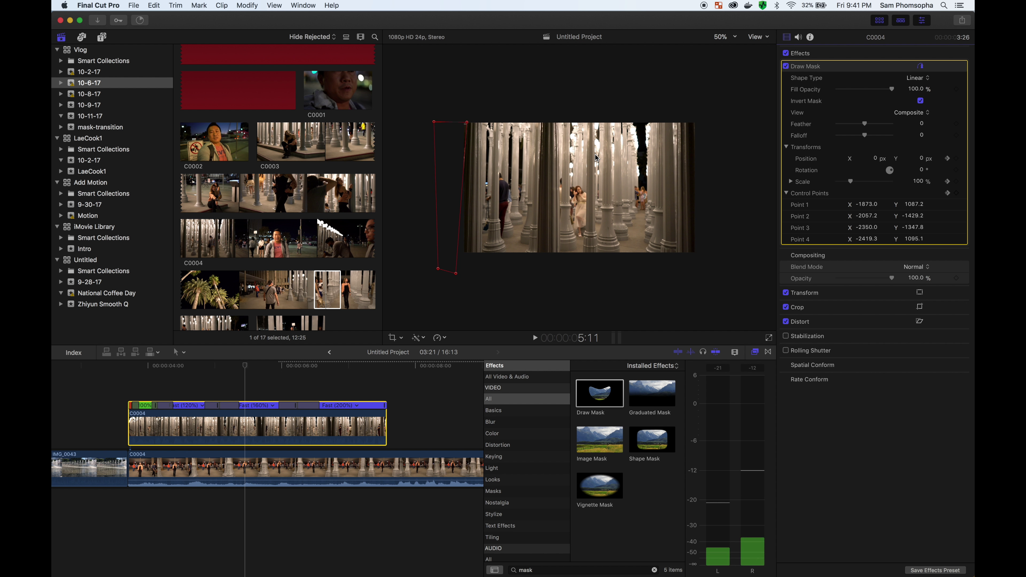
{"action": "key", "text": "Right"}
{"action": "key", "text": "Right"}
{"action": "key", "text": "Right"}
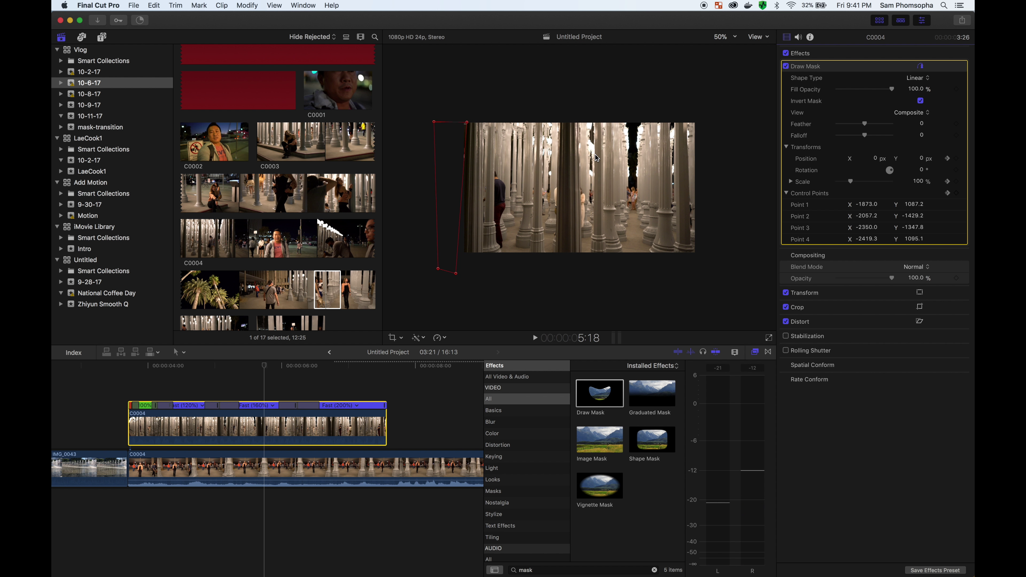
{"action": "key", "text": "Right"}
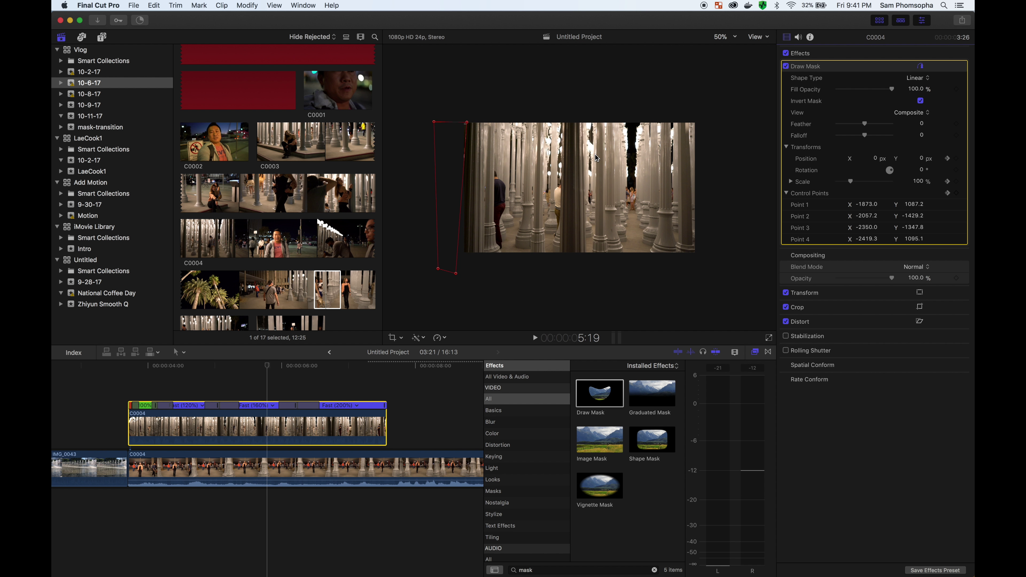
{"action": "key", "text": "Right"}
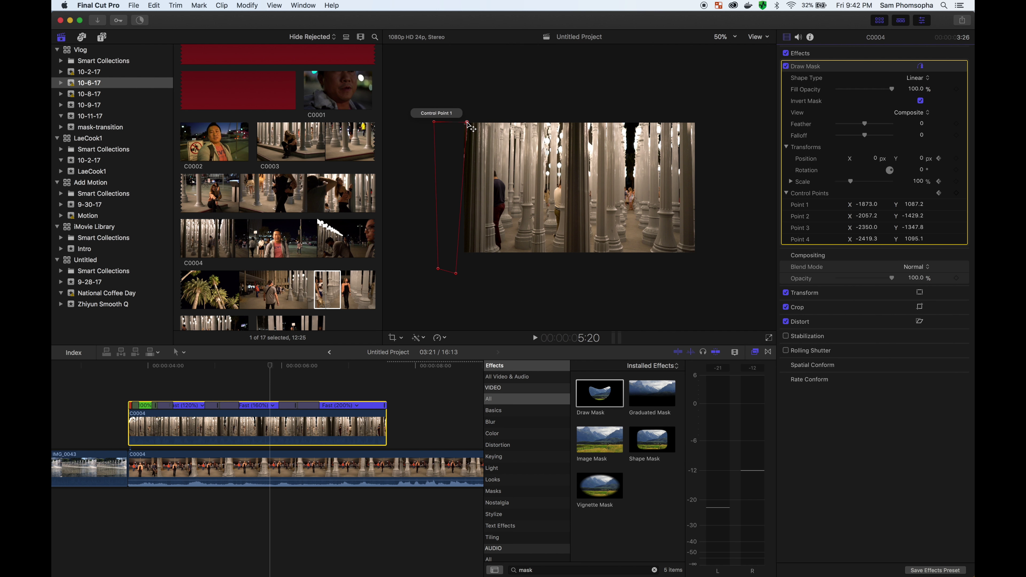
{"action": "left_click_drag", "start_coordinate": [468, 122], "coordinate": [471, 121]}
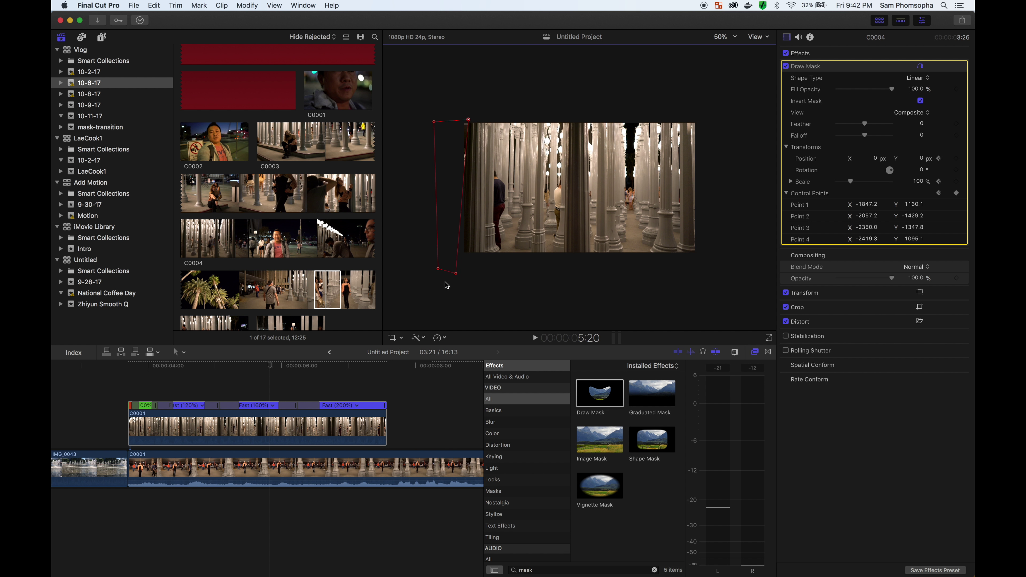
Disable the lower C0004 clip, hide the browser, and advance the upper clip to 6:00 with its mask selected
{"action": "left_click", "coordinate": [349, 460]}
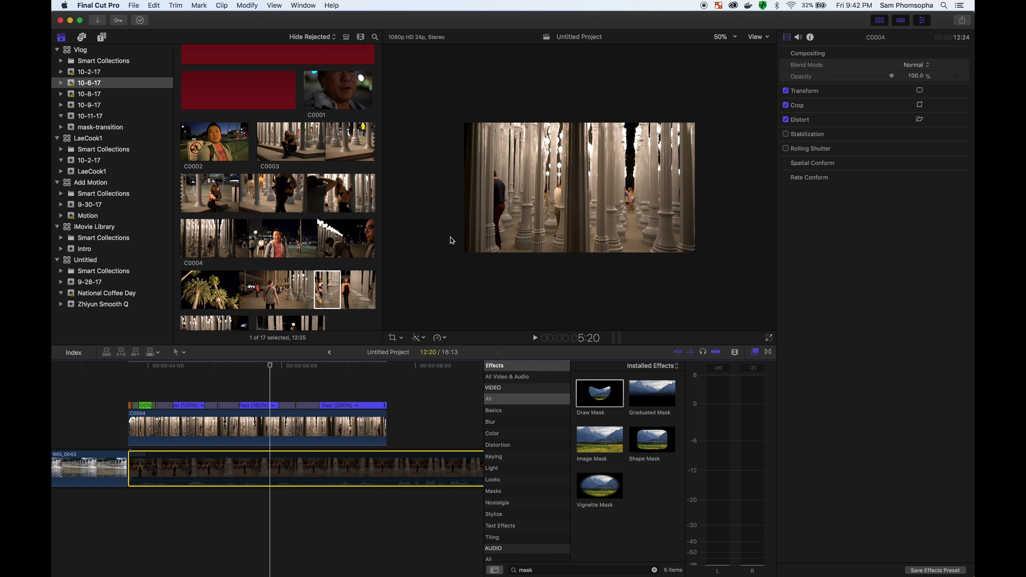
{"action": "left_click", "coordinate": [282, 426]}
{"action": "key", "text": "Right"}
{"action": "key", "text": "Right"}
{"action": "key", "text": "Right"}
{"action": "key", "text": "Right"}
{"action": "key", "text": "ctrl+super+1"}
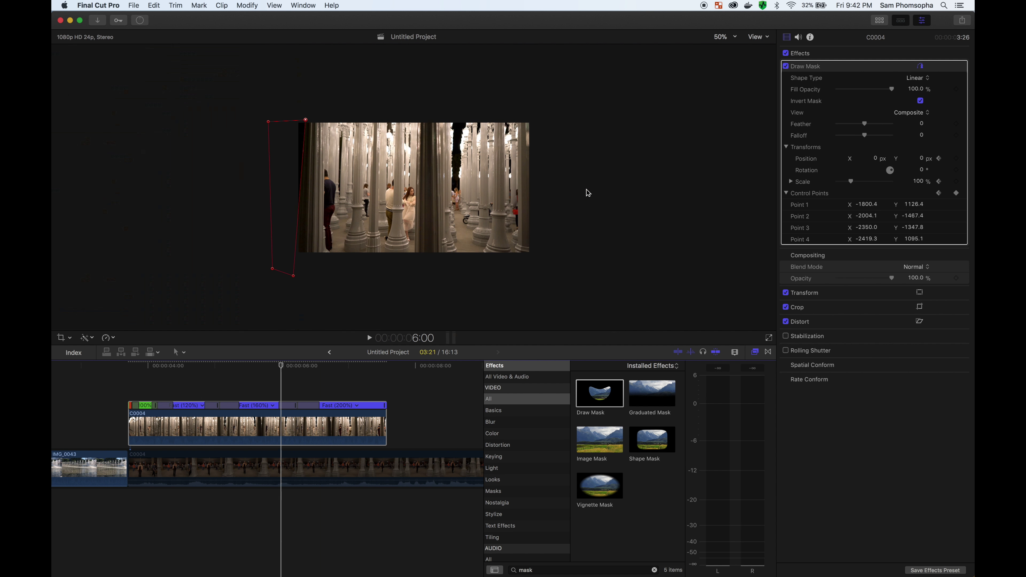
Pull the mask's lower-right control point in toward the frame along the pillar's edge and set the viewer zoom to 100%
{"action": "left_click", "coordinate": [725, 37]}
{"action": "left_click", "coordinate": [724, 84]}
{"action": "key", "text": "Right"}
{"action": "key", "text": "Right"}
{"action": "left_click", "coordinate": [725, 37]}
{"action": "left_click", "coordinate": [723, 75]}
{"action": "left_click_drag", "start_coordinate": [296, 278], "coordinate": [302, 261]}
{"action": "left_click", "coordinate": [725, 37]}
{"action": "left_click", "coordinate": [724, 84]}
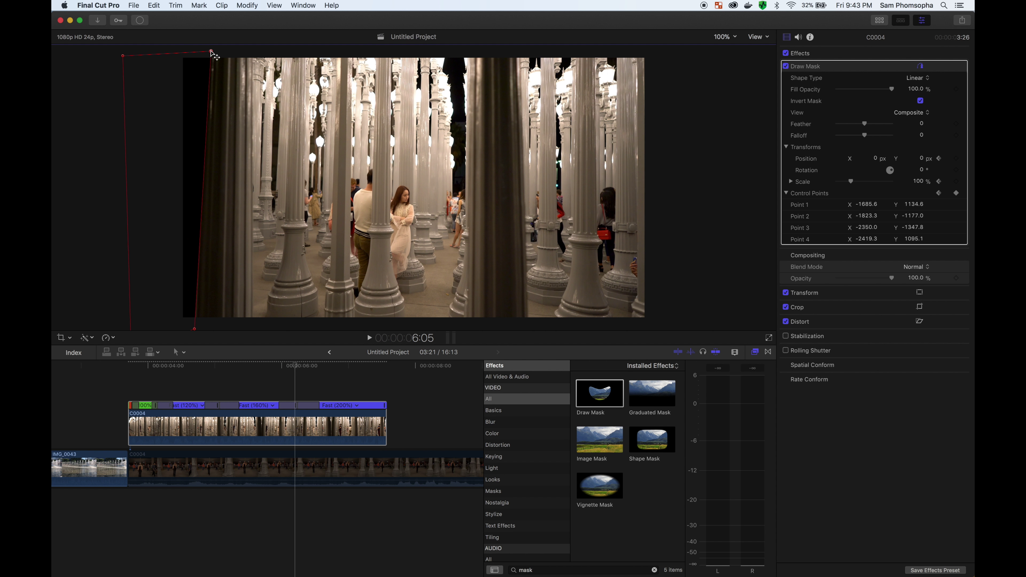
Keyframe the mask's right edge along the moving pillar from 6:05 to 6:13, with control point 1 at about X -1185
{"action": "left_click_drag", "start_coordinate": [213, 52], "coordinate": [237, 51]}
{"action": "key", "text": "Right"}
{"action": "key", "text": "Right"}
{"action": "left_click_drag", "start_coordinate": [207, 327], "coordinate": [242, 328]}
{"action": "key", "text": "Right"}
{"action": "key", "text": "Right"}
{"action": "key", "text": "Right"}
{"action": "key", "text": "Right"}
{"action": "left_click_drag", "start_coordinate": [254, 51], "coordinate": [288, 51]}
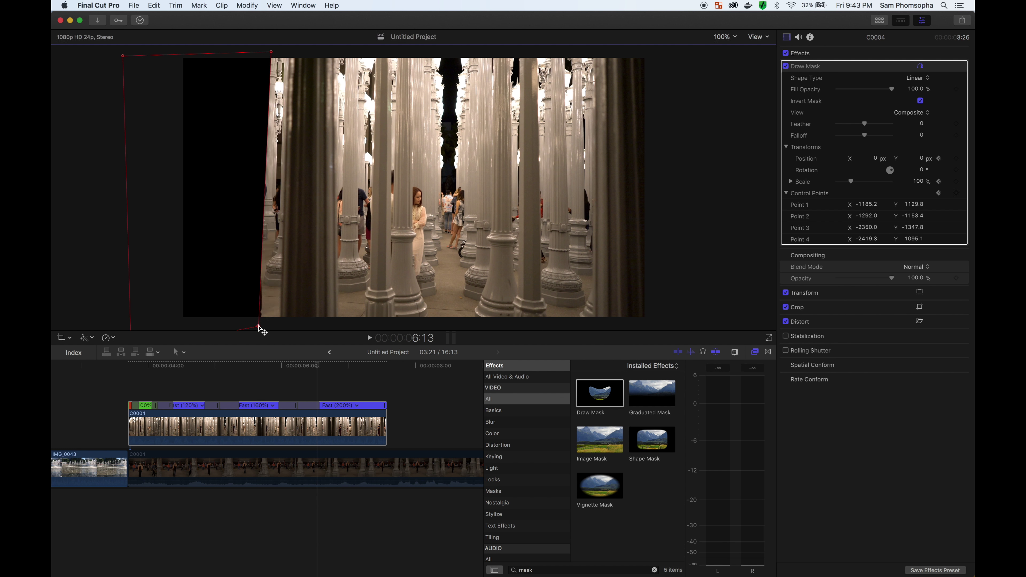
Advance from 6:13 to 6:21, keyframing the mask's two right control points along the pillar just past the frame's centre
{"action": "left_click_drag", "start_coordinate": [259, 328], "coordinate": [409, 327]}
{"action": "key", "text": "Right"}
{"action": "key", "text": "Right"}
{"action": "key", "text": "Right"}
{"action": "key", "text": "Right"}
{"action": "key", "text": "Right"}
{"action": "key", "text": "Right"}
{"action": "key", "text": "Right"}
{"action": "key", "text": "Right"}
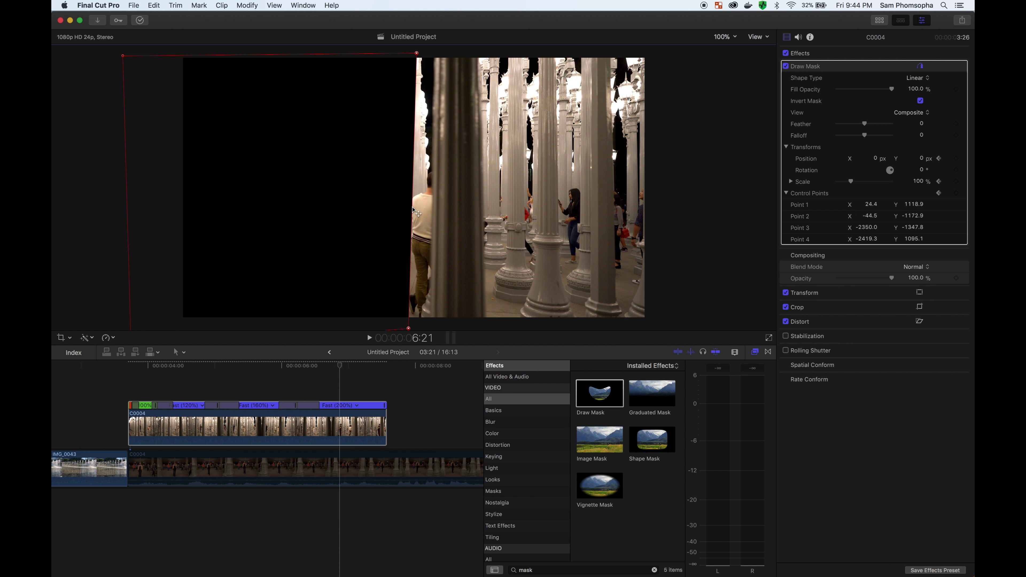
{"action": "left_click_drag", "start_coordinate": [417, 52], "coordinate": [435, 51]}
{"action": "left_click_drag", "start_coordinate": [409, 327], "coordinate": [429, 328]}
Keep keyframing the mask's right edge with the pillar up to 7:09, with control point 1 at about X 1766
{"action": "key", "text": "Right"}
{"action": "key", "text": "Right"}
{"action": "key", "text": "Right"}
{"action": "left_click_drag", "start_coordinate": [433, 195], "coordinate": [468, 195]}
{"action": "key", "text": "Right"}
{"action": "key", "text": "Right"}
{"action": "key", "text": "Right"}
{"action": "left_click_drag", "start_coordinate": [469, 53], "coordinate": [527, 52]}
{"action": "key", "text": "Right"}
{"action": "key", "text": "Right"}
{"action": "key", "text": "Right"}
{"action": "key", "text": "Right"}
{"action": "left_click_drag", "start_coordinate": [525, 197], "coordinate": [626, 191]}
{"action": "key", "text": "Right"}
{"action": "key", "text": "Right"}
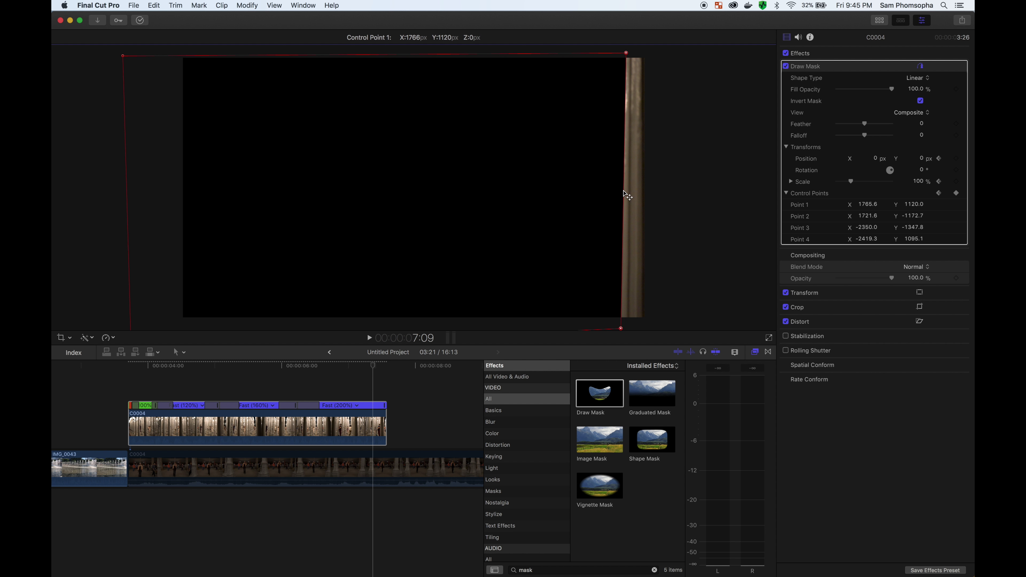
Move the mask's right edge beyond the frame's right border by 7:11 so the mask covers the whole picture
{"action": "key", "text": "Right"}
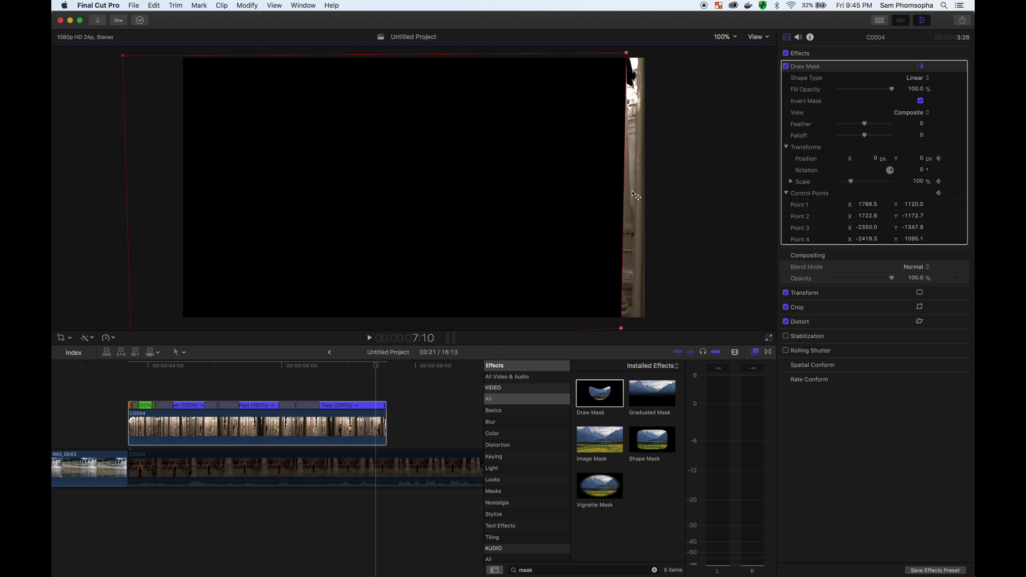
{"action": "left_click_drag", "start_coordinate": [633, 194], "coordinate": [650, 195]}
{"action": "key", "text": "Right"}
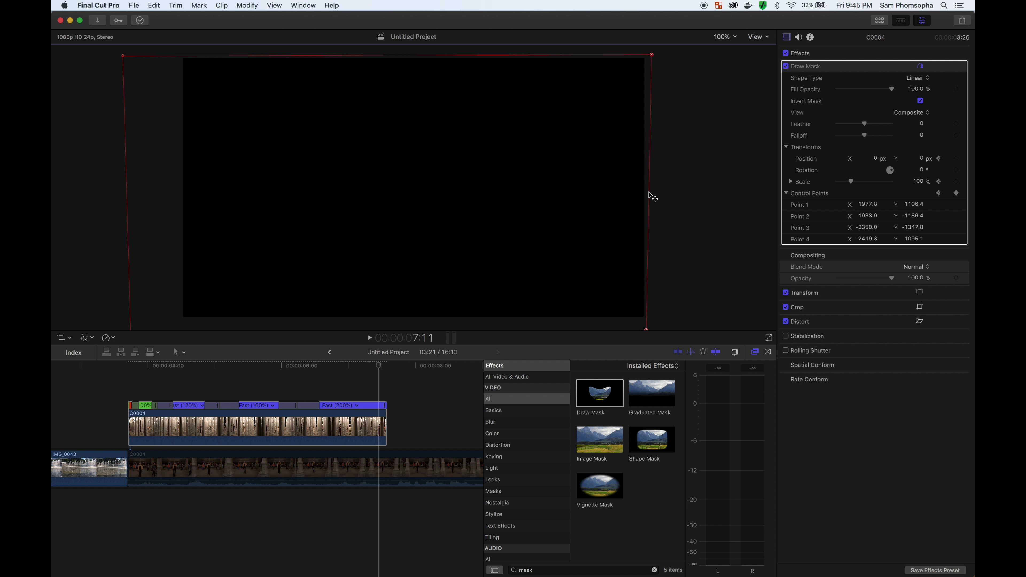
Re-enable the lower C0004 clip, set the upper clip's mask feather to 40 and falloff to 15, and return to the clip's start
{"action": "left_click", "coordinate": [406, 480]}
{"action": "left_click", "coordinate": [353, 426]}
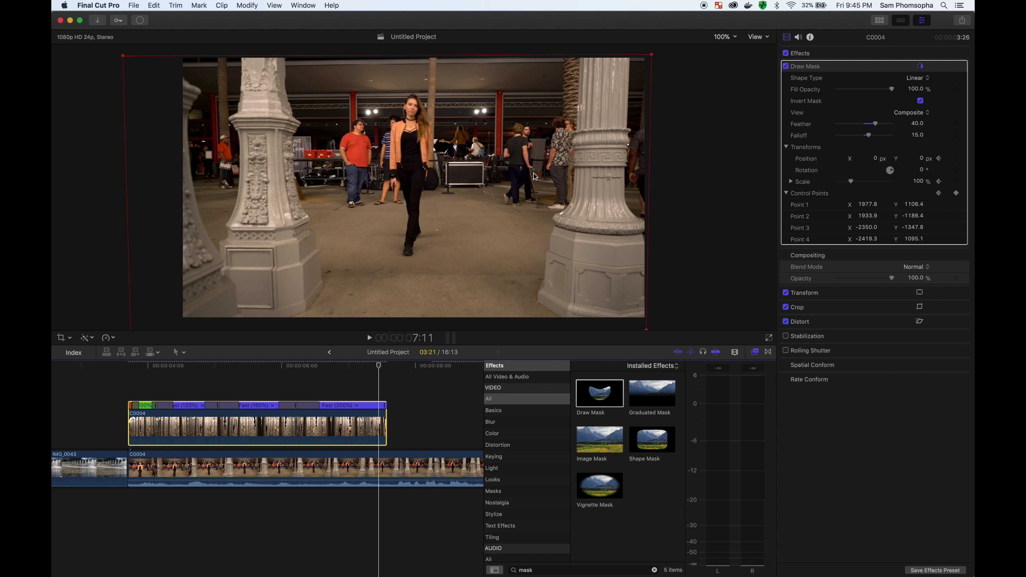
{"action": "left_click", "coordinate": [129, 383]}
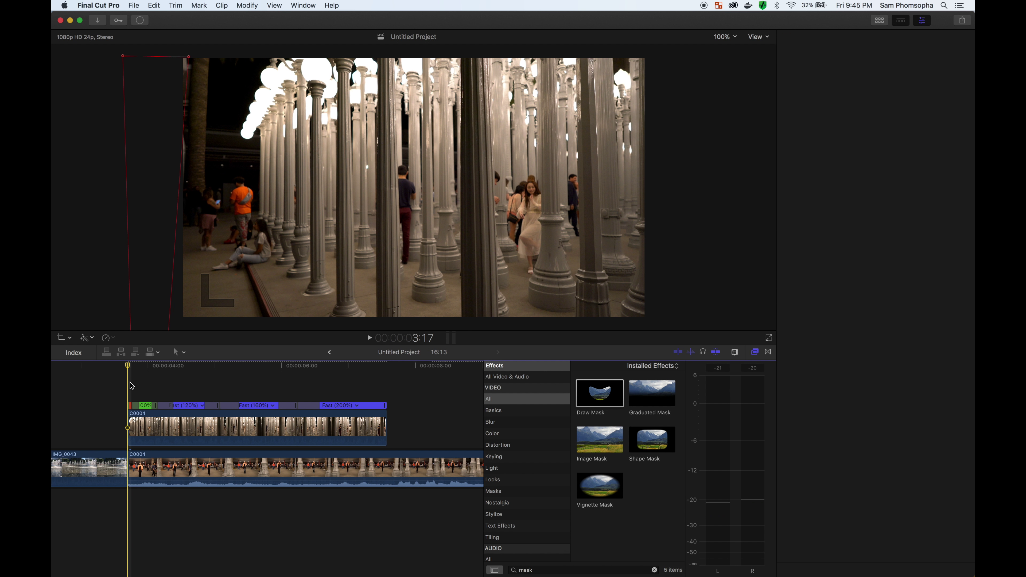
Play back the pillar mask transition between the two C0004 clips, replaying it from just before the upper clip's start
{"action": "key", "text": "space"}
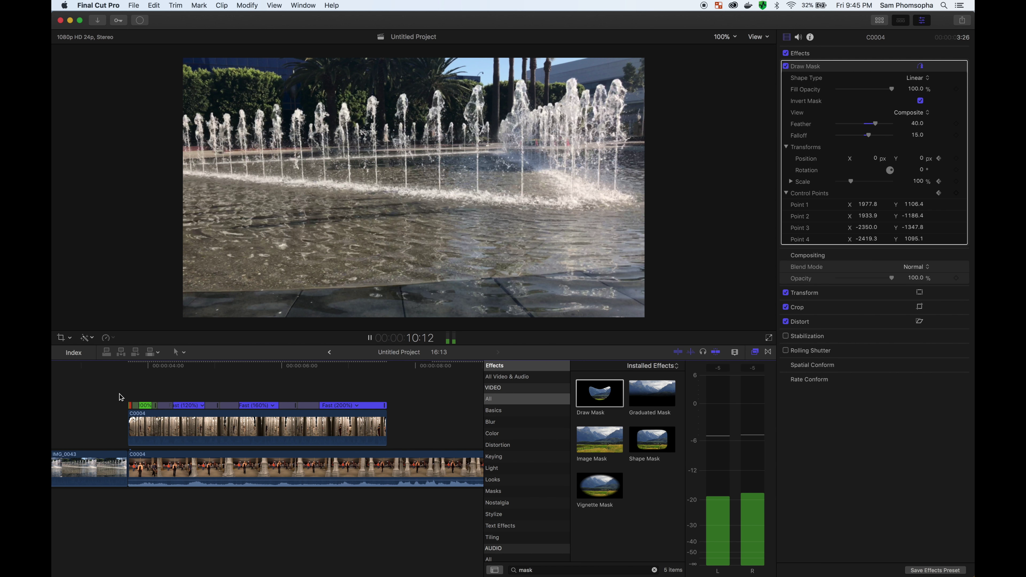
{"action": "left_click", "coordinate": [126, 398]}
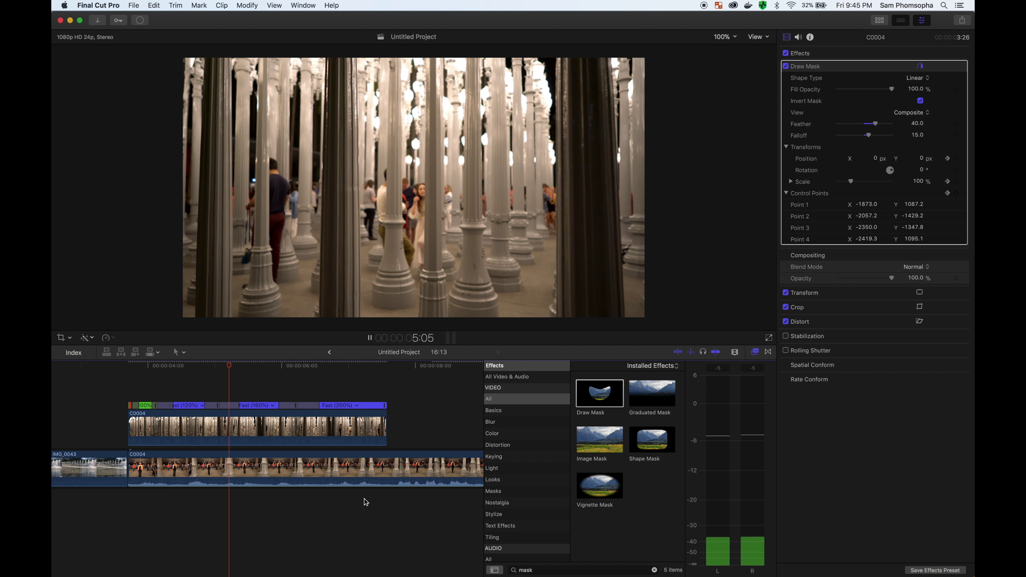
{"action": "left_click", "coordinate": [99, 391]}
Return to the project's start at 0:00 and play the sequence from the IMG_0041 elevator-door transition onward
{"action": "scroll", "coordinate": [98, 391], "scroll_direction": "left", "scroll_amount": 5}
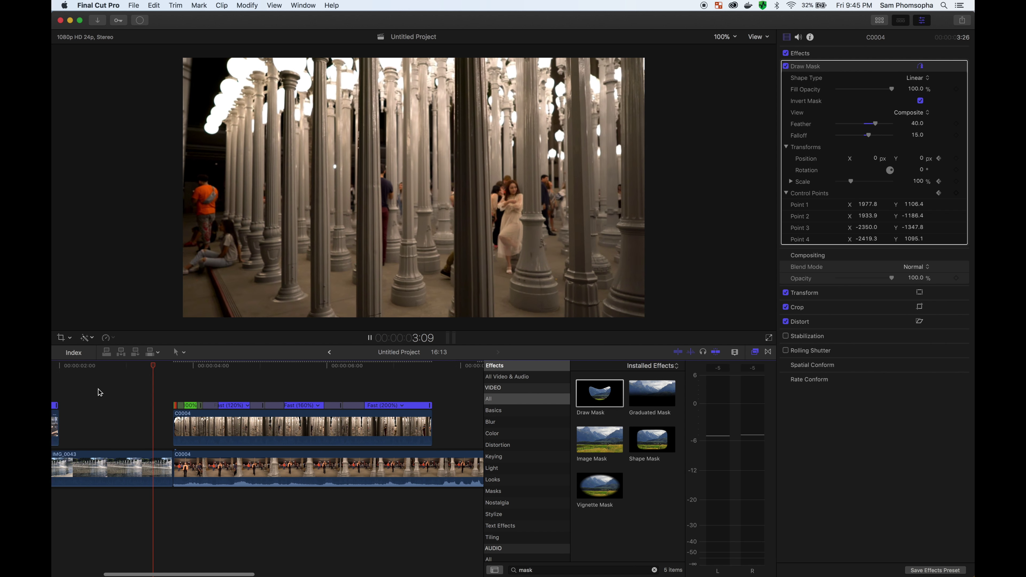
{"action": "scroll", "coordinate": [85, 387], "scroll_direction": "left", "scroll_amount": 4}
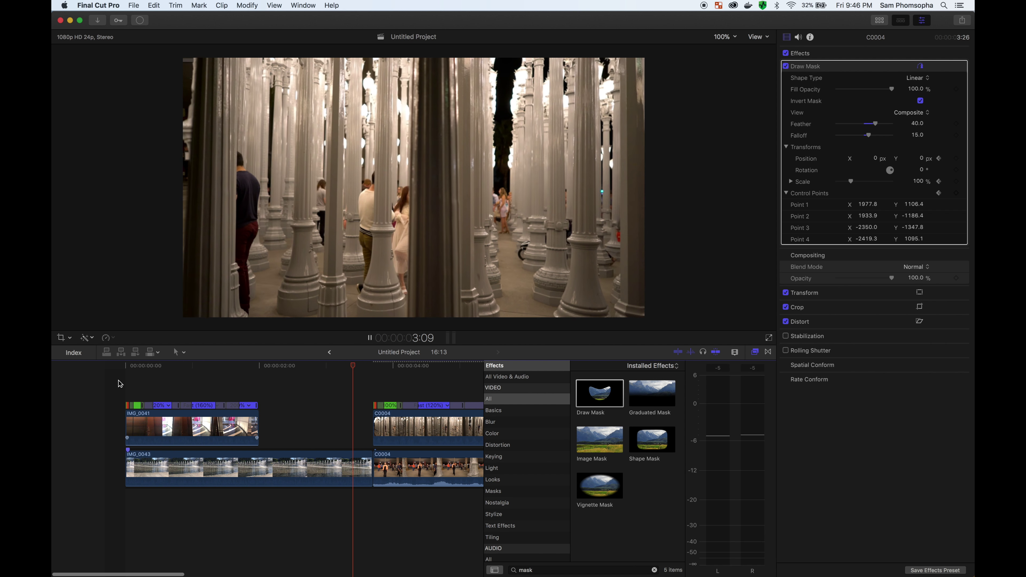
{"action": "left_click", "coordinate": [115, 384]}
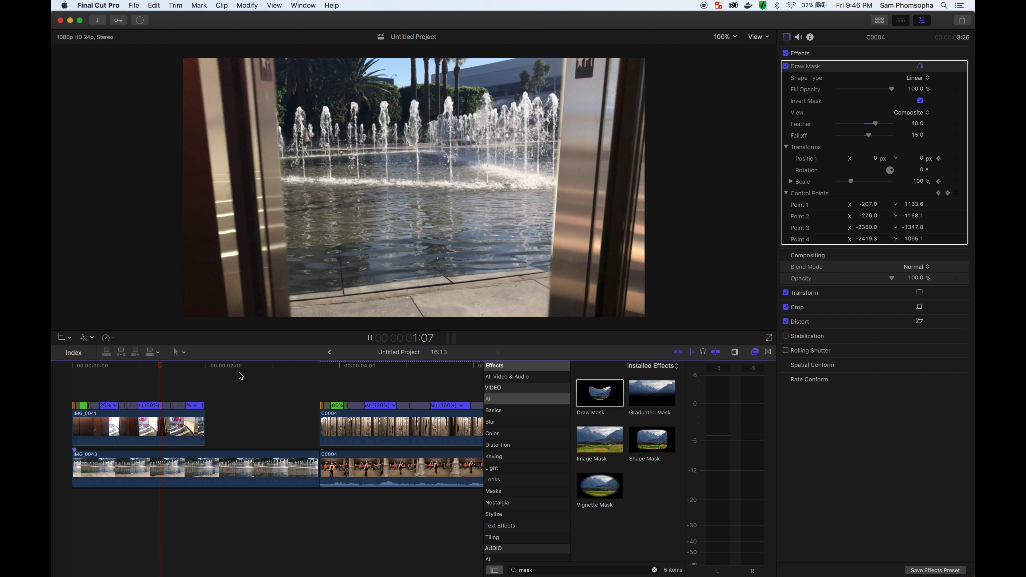
{"action": "key", "text": "space"}
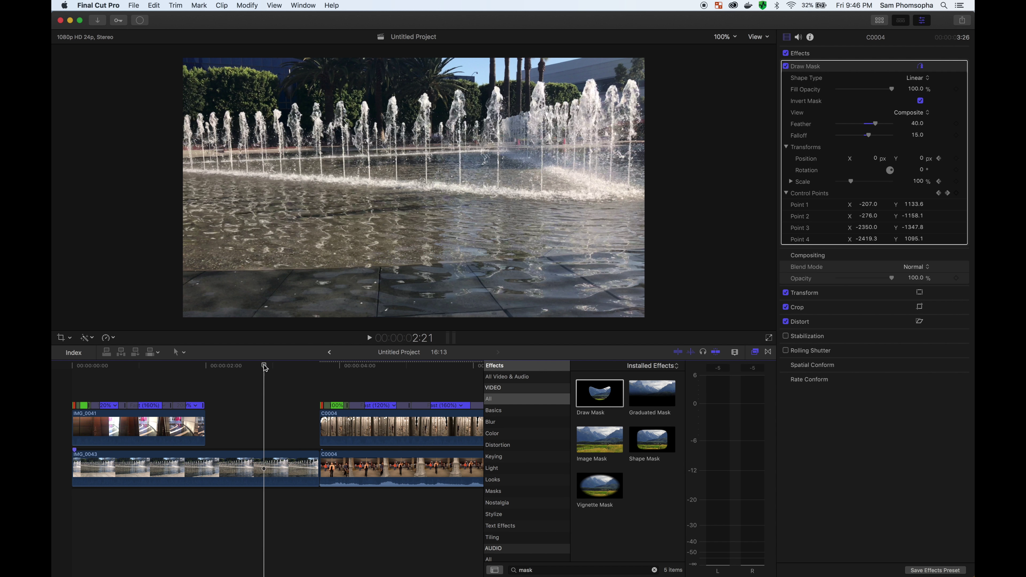
{"action": "left_click_drag", "start_coordinate": [262, 367], "coordinate": [56, 365]}
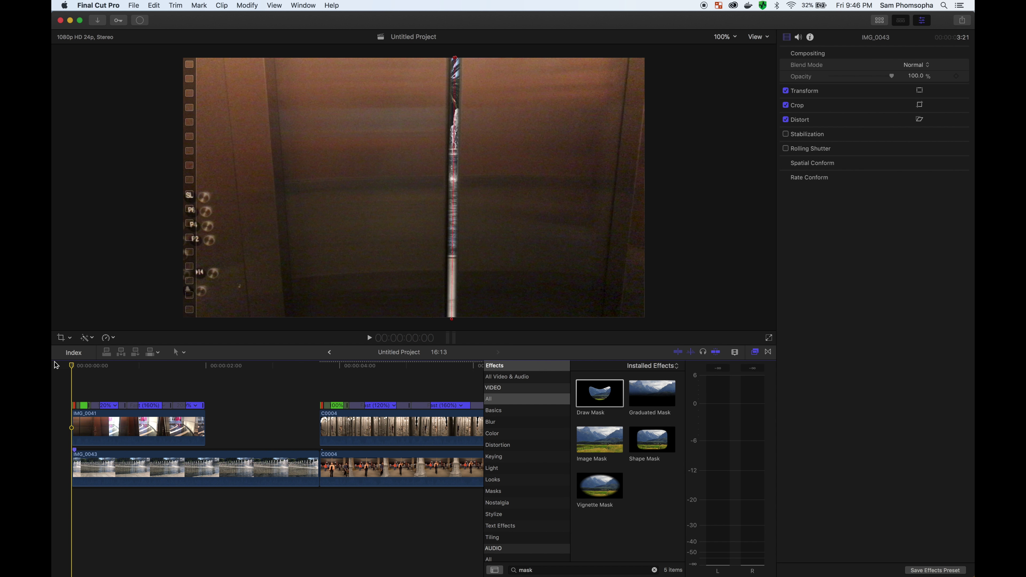
{"action": "key", "text": "space"}
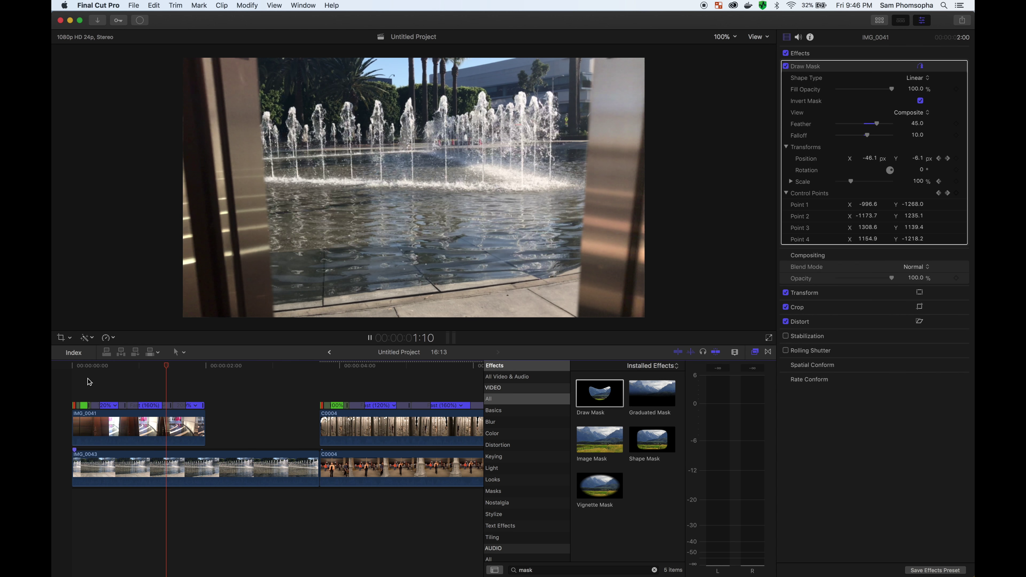